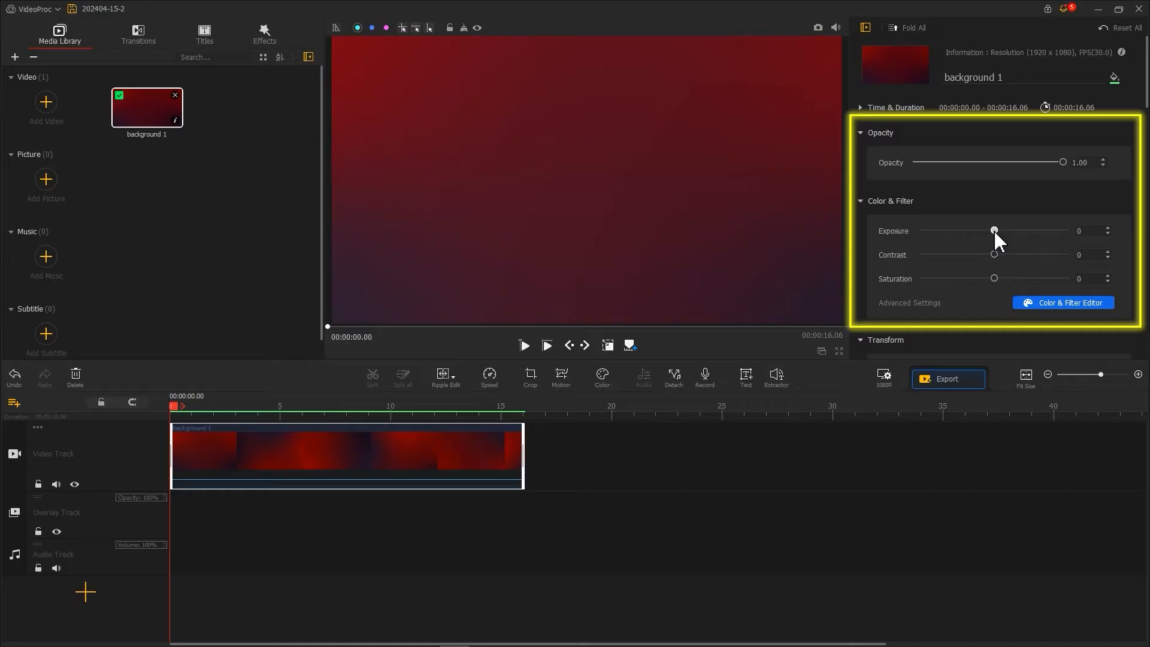
Step: Lower the background clip's exposure slightly and add a text title reading RACE
left_click_drag(994, 230, 989, 231)
left_click(744, 382)
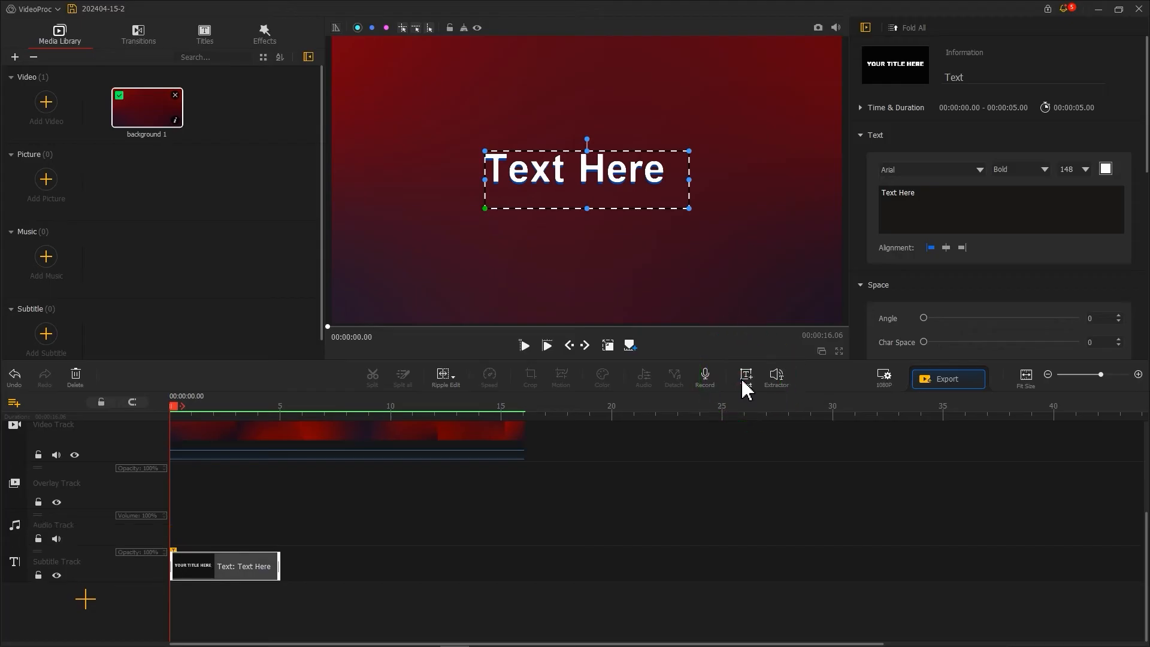
key("ctrl+a")
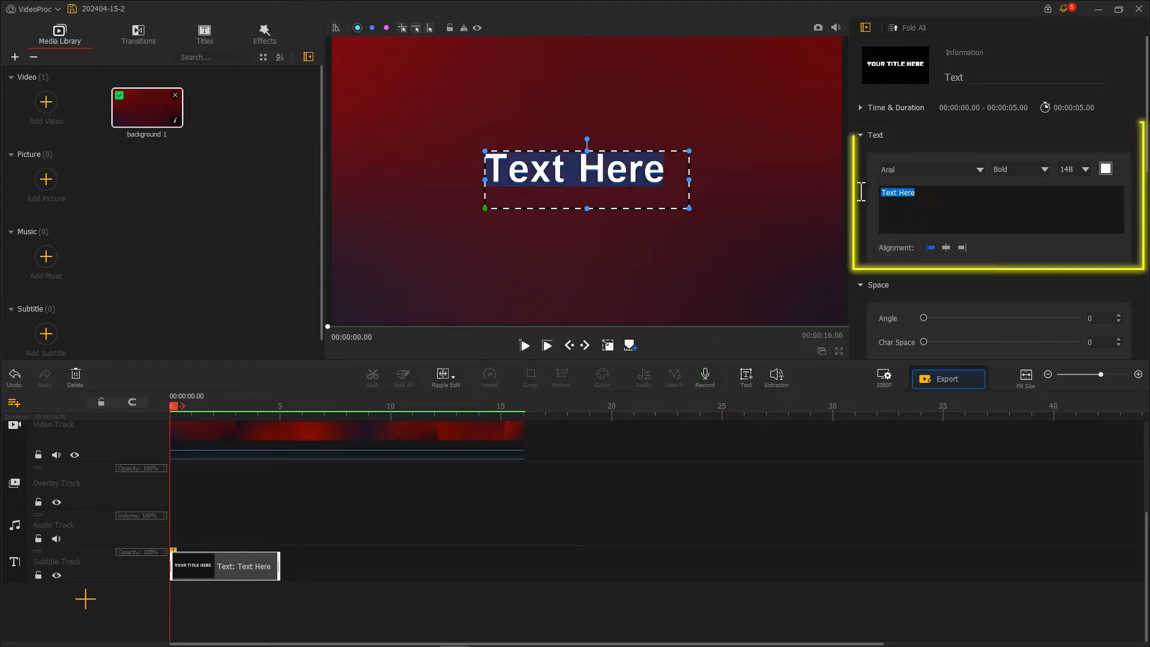
type("RACE")
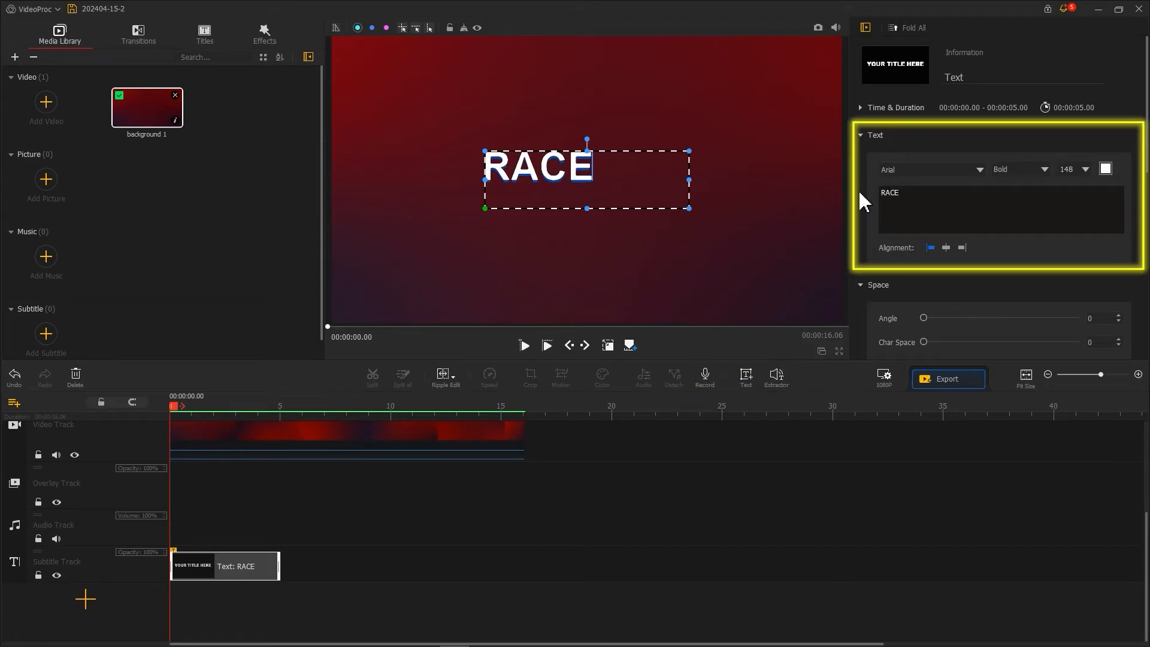
Step: Set the RACE title's font to Impact and its text shadow offset to 0
left_click(980, 168)
scroll(959, 297, "down", 2)
scroll(953, 309, "down", 2)
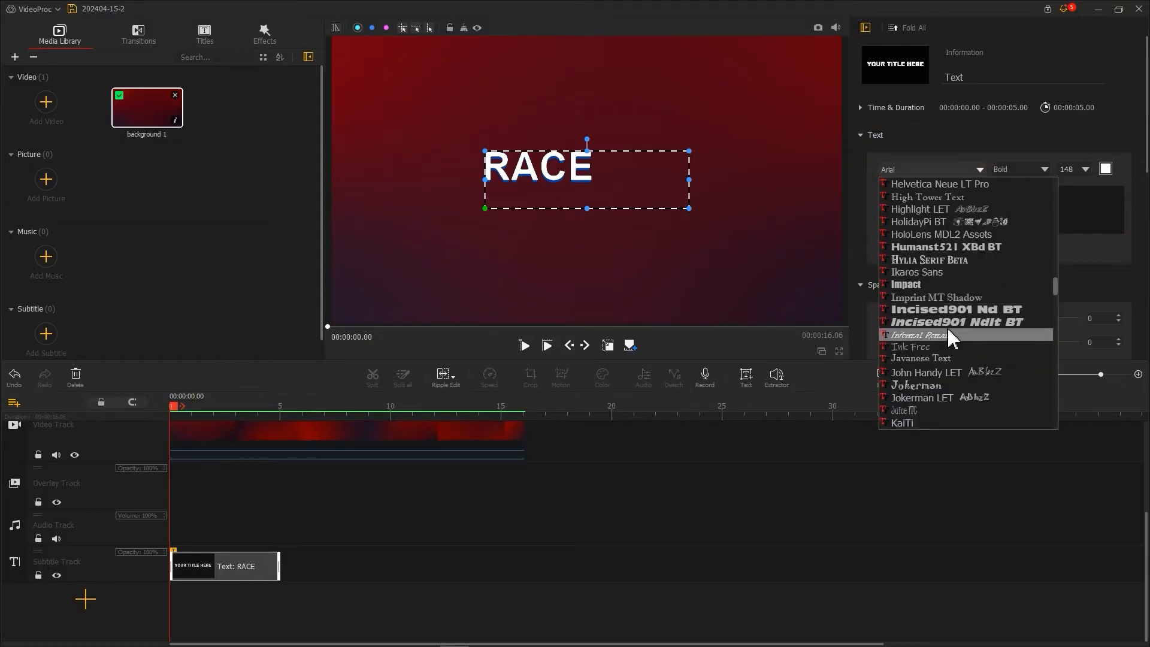
left_click(946, 285)
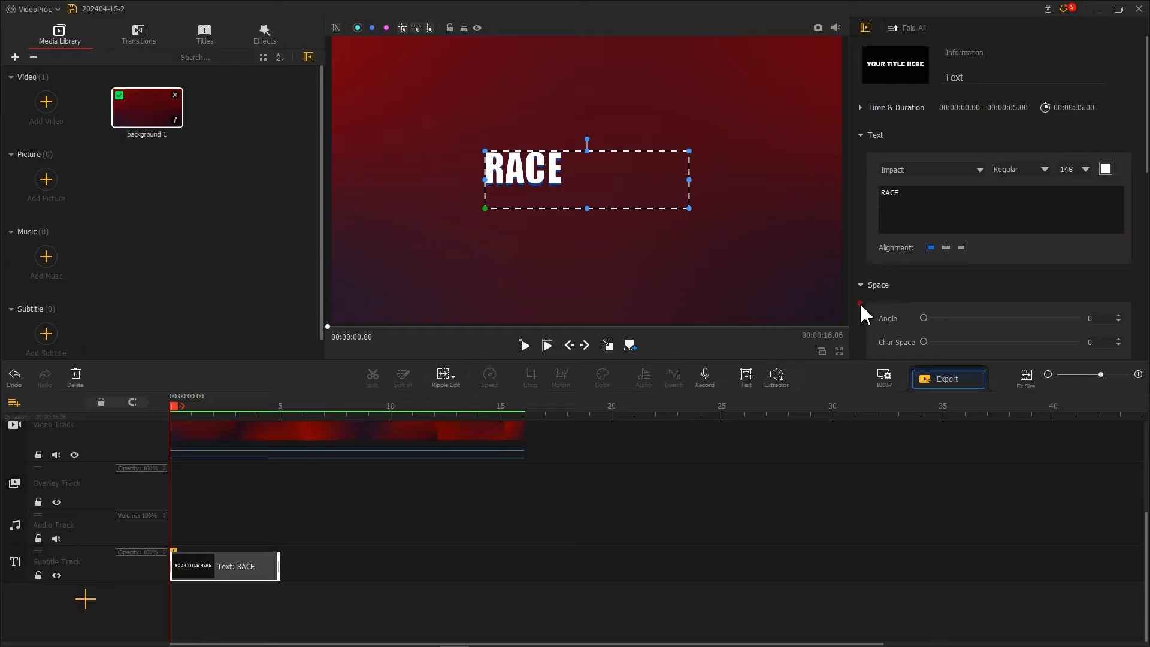
scroll(861, 307, "down", 6)
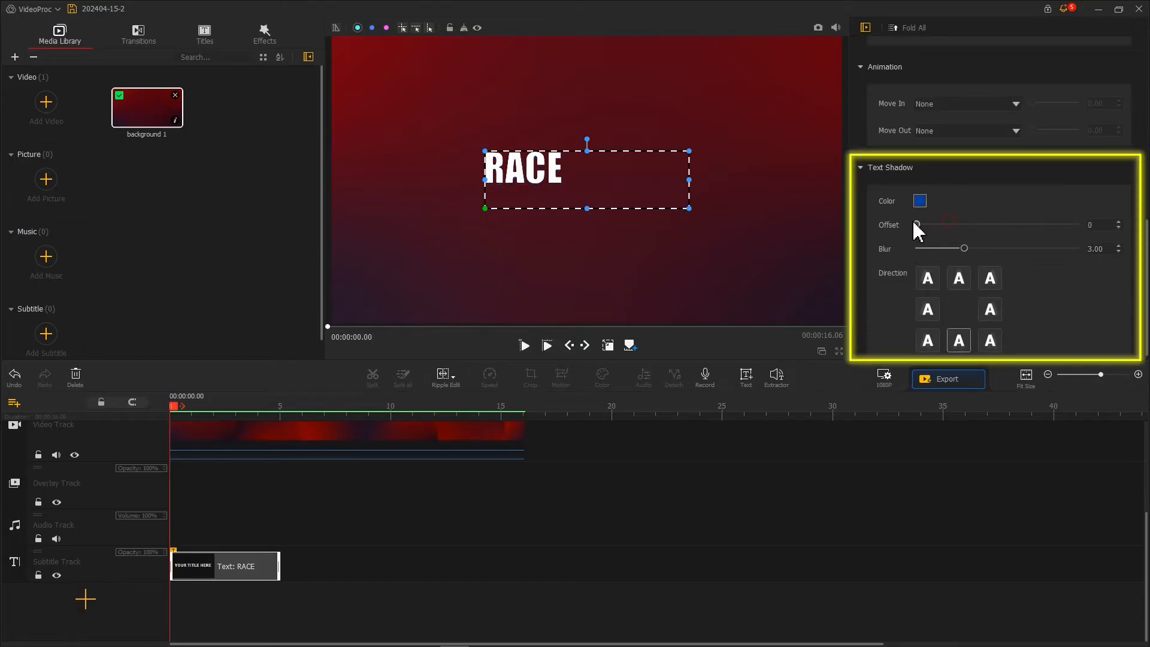
Step: Enlarge the RACE title and position it so the whole word nearly fills the frame
left_click_drag(600, 174, 521, 124)
left_click_drag(608, 129, 994, 470)
left_click_drag(773, 282, 700, 242)
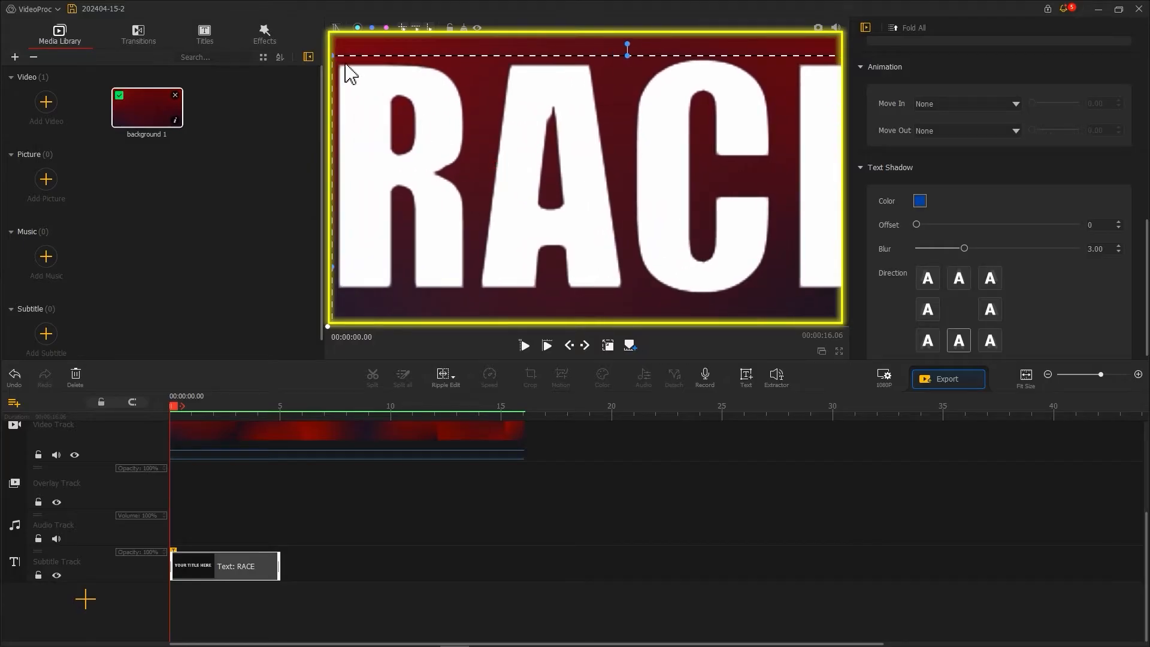
left_click_drag(334, 58, 414, 132)
left_click_drag(507, 175, 438, 130)
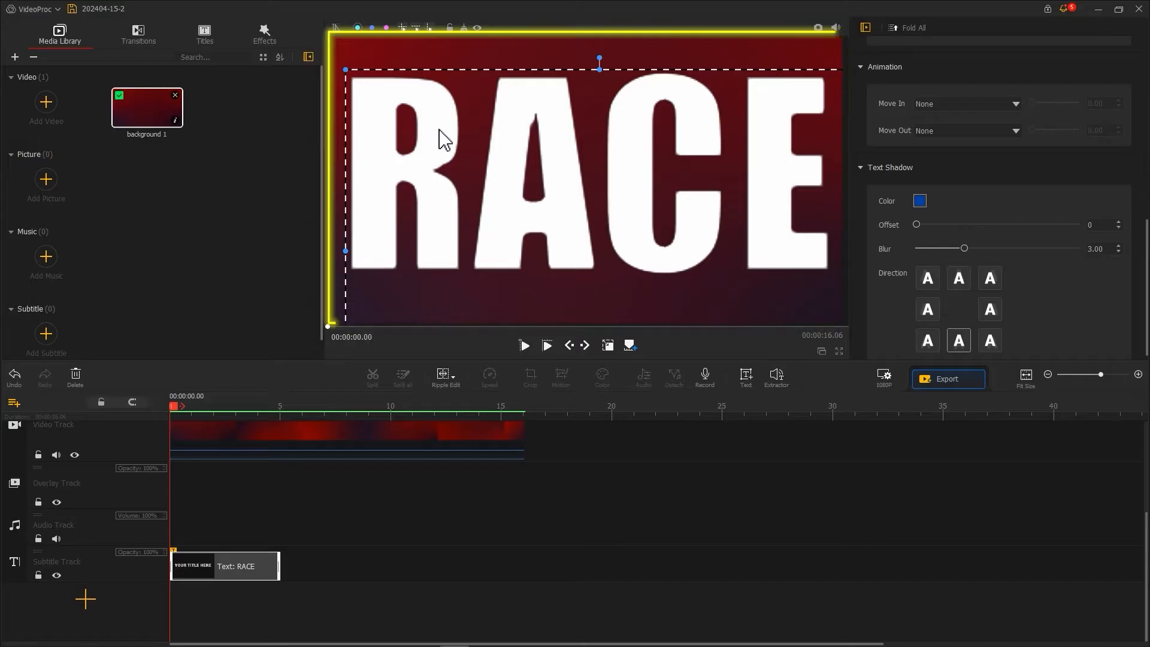
Step: Change the RACE title's text color to bright green (R 72, G 255, B 0)
scroll(1037, 197, "up", 8)
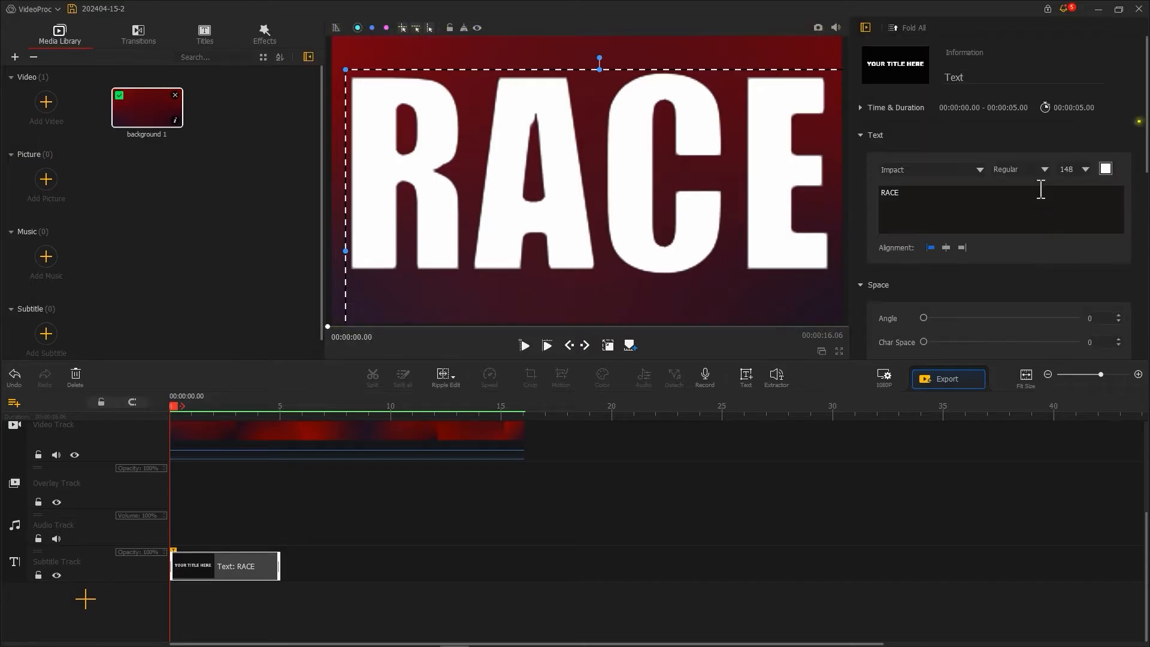
left_click(1106, 169)
left_click(535, 185)
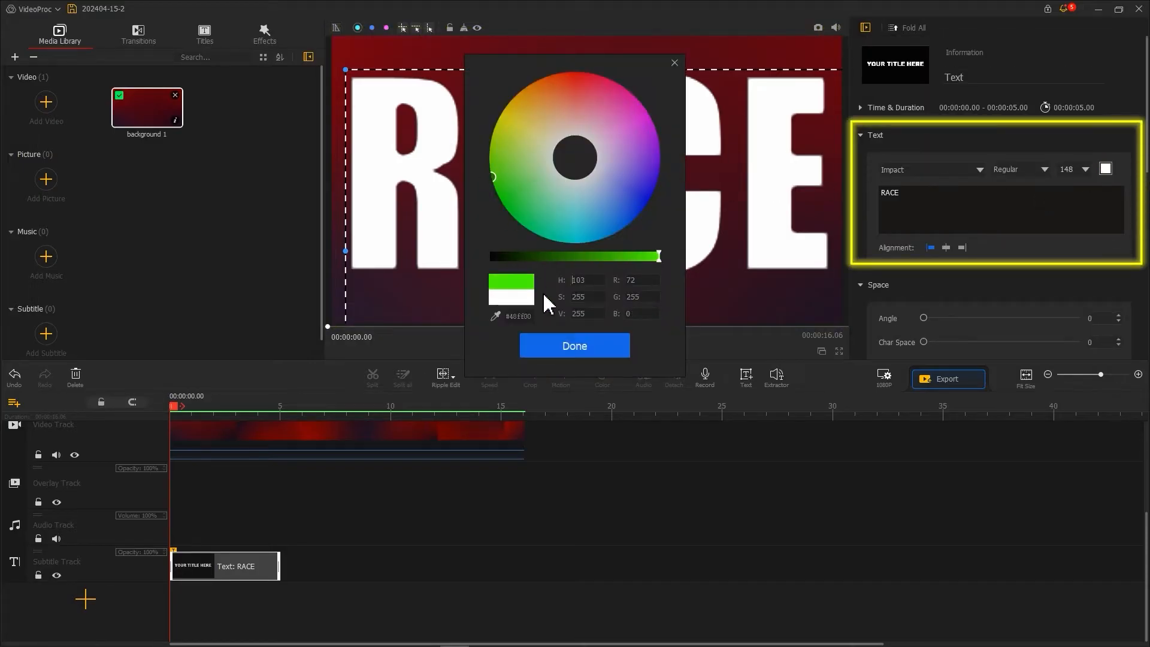
left_click(562, 343)
Step: Take a snapshot of the current frame and import the 202404-15-2 picture into the media library
left_click(818, 28)
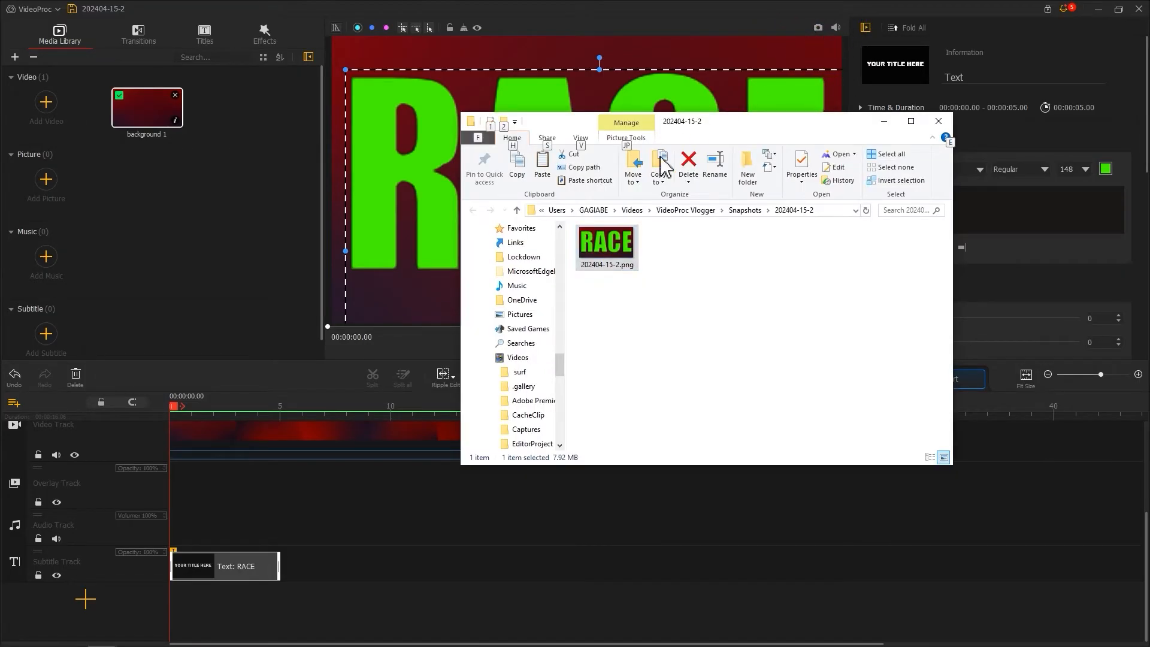
left_click_drag(607, 251, 251, 231)
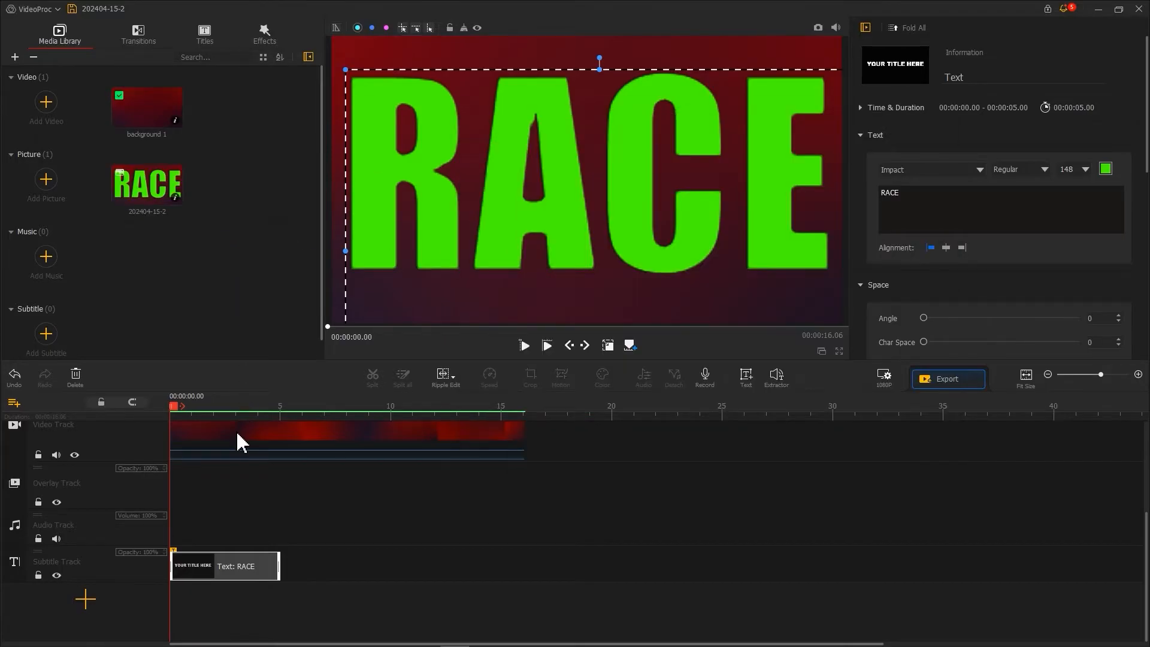
Step: Delete the RACE title and the background clip from the timeline
left_click(210, 578)
left_click(76, 377)
left_click(198, 439)
left_click(75, 377)
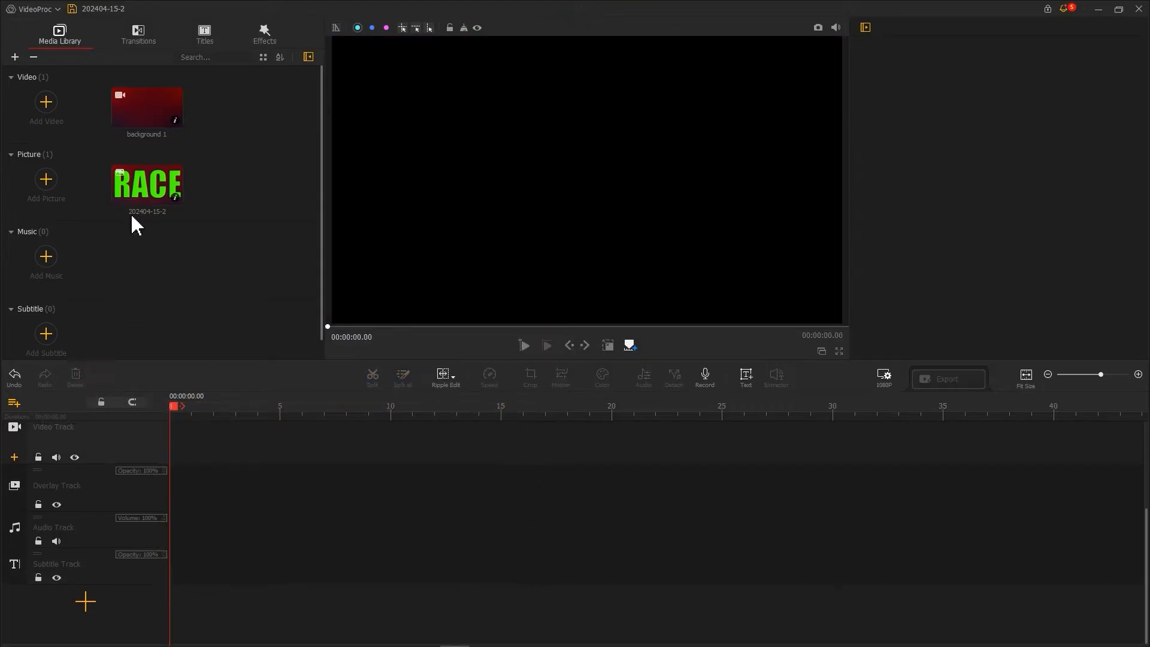
Step: Place the RACE snapshot at the start of the overlay track and fit it to the screen width
left_click_drag(144, 184, 170, 503)
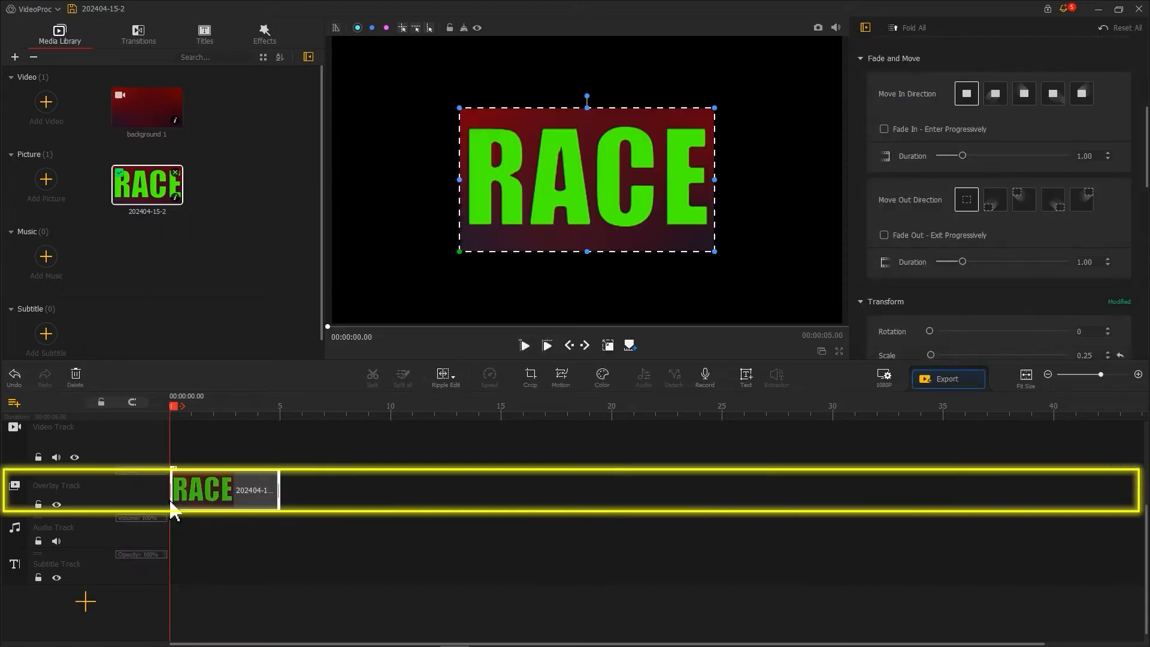
scroll(935, 226, "down", 1)
scroll(935, 226, "up", 8)
scroll(935, 226, "down", 9)
scroll(939, 235, "down", 1)
left_click(960, 278)
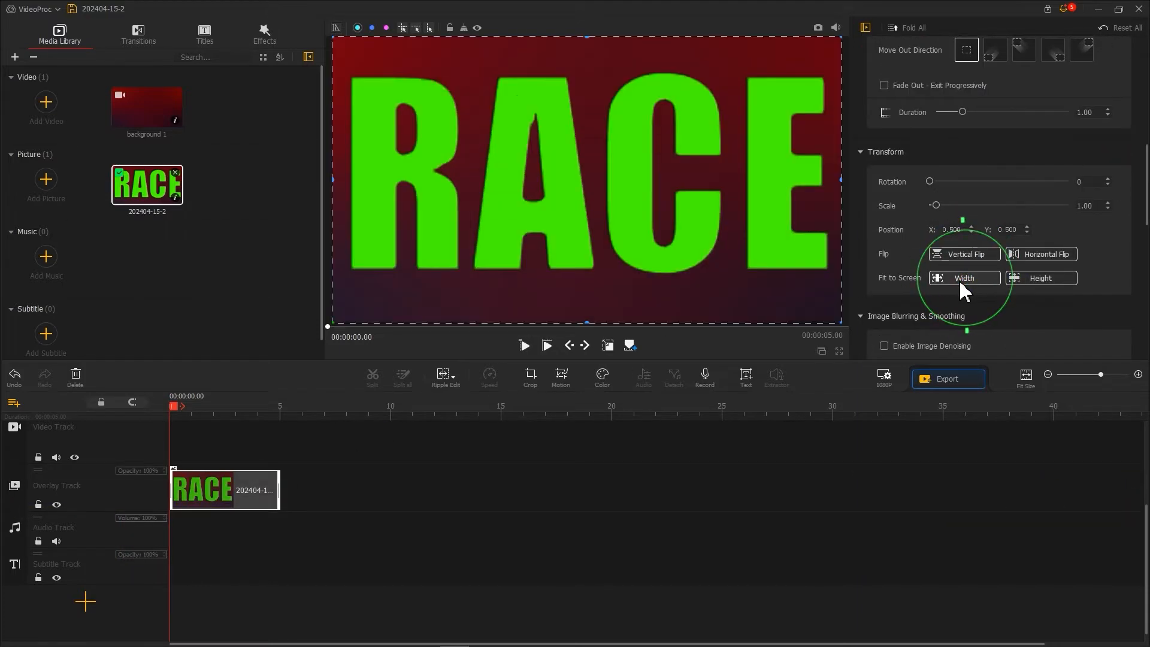
Step: Import the BG 2.avif picture and place it at the start of the video track
left_click_drag(1149, 204, 239, 179)
left_click_drag(158, 188, 184, 430)
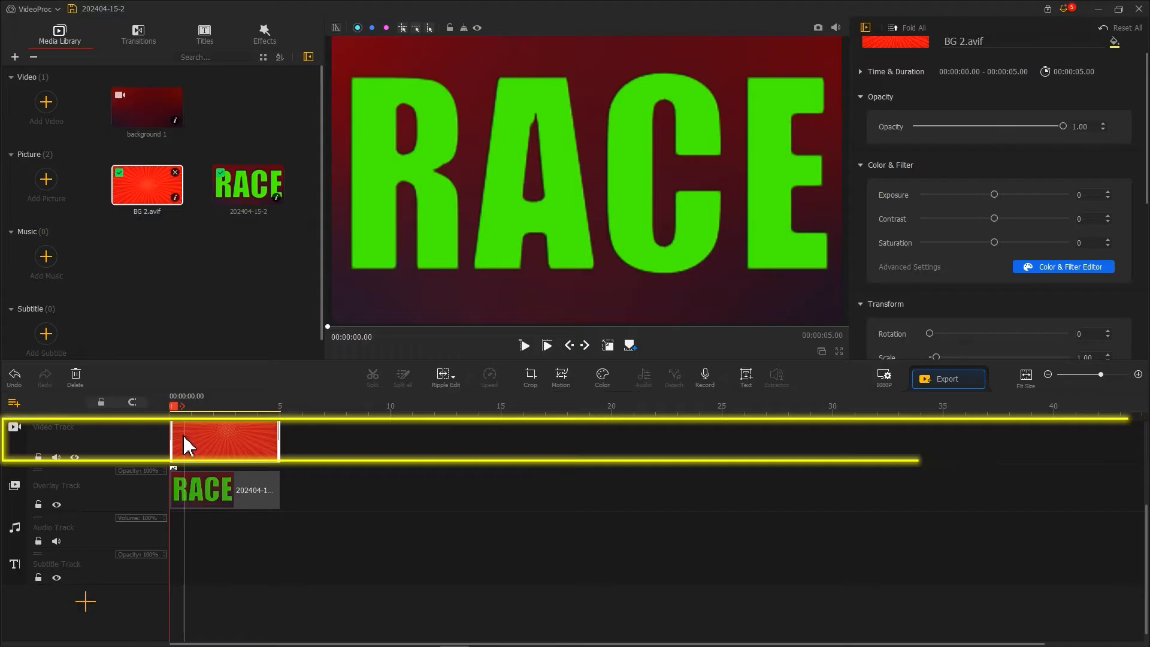
Step: Enable chroma key on the RACE overlay with green as the key color and set the tolerance to 29
left_click(194, 489)
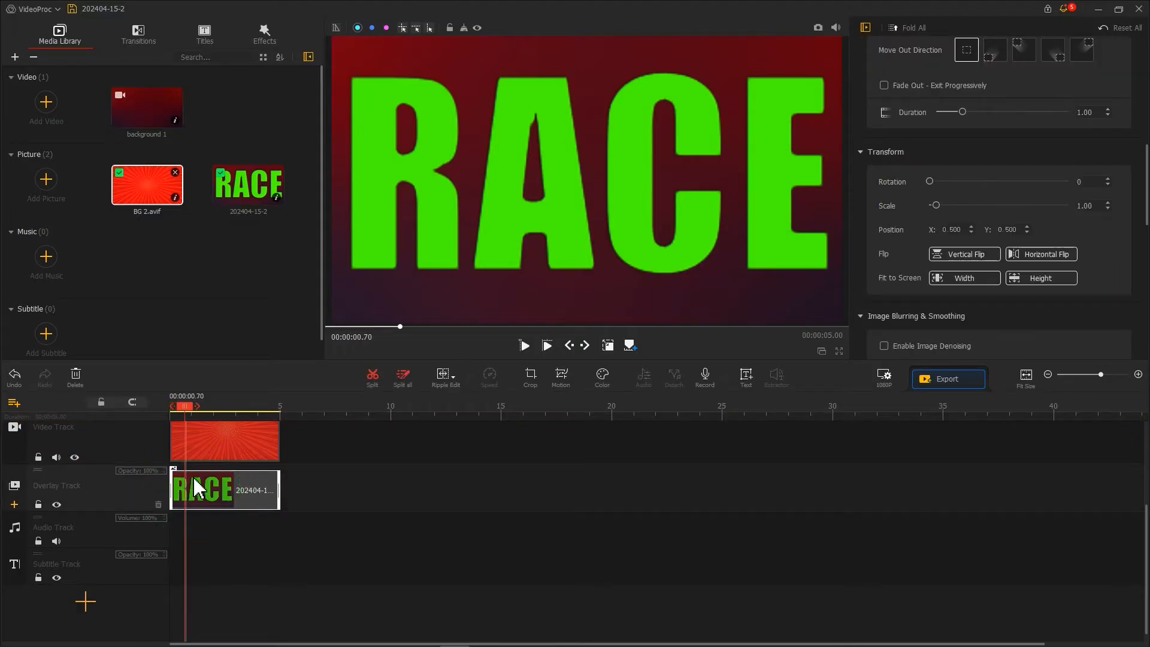
scroll(879, 269, "down", 7)
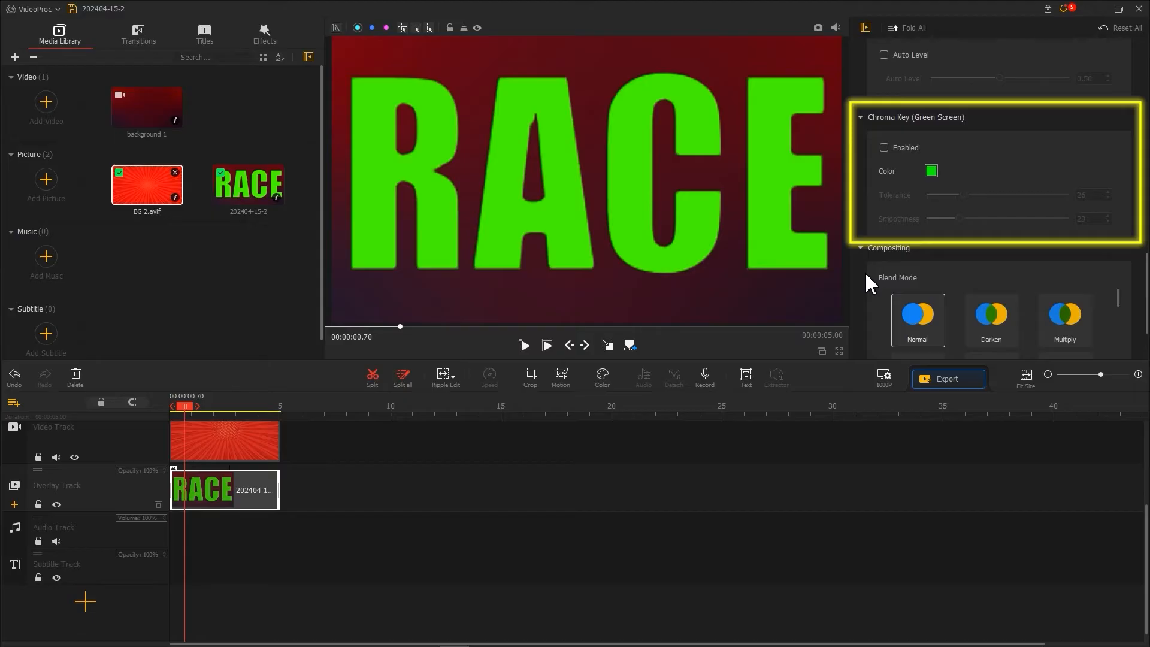
left_click(885, 147)
left_click(958, 196)
left_click_drag(948, 196, 967, 200)
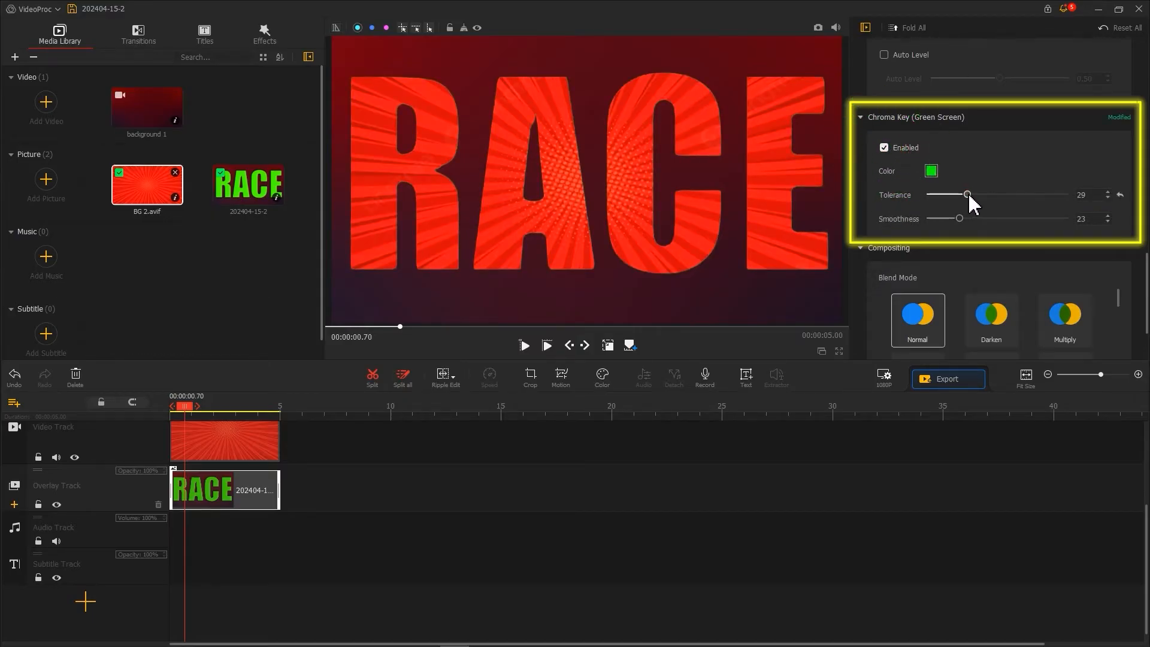
Step: Enlarge the BG 2.avif background to a scale of about 2.12, locking the overlay track during the resize and unlocking it when done
left_click(38, 505)
left_click(526, 191)
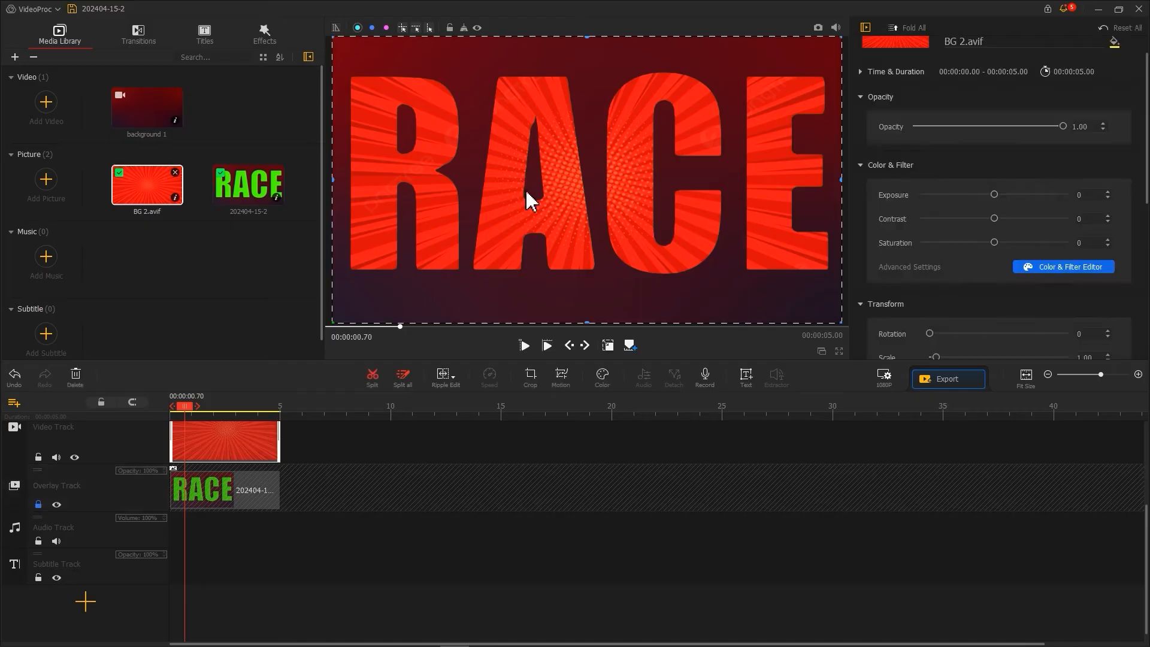
left_click_drag(587, 322, 622, 640)
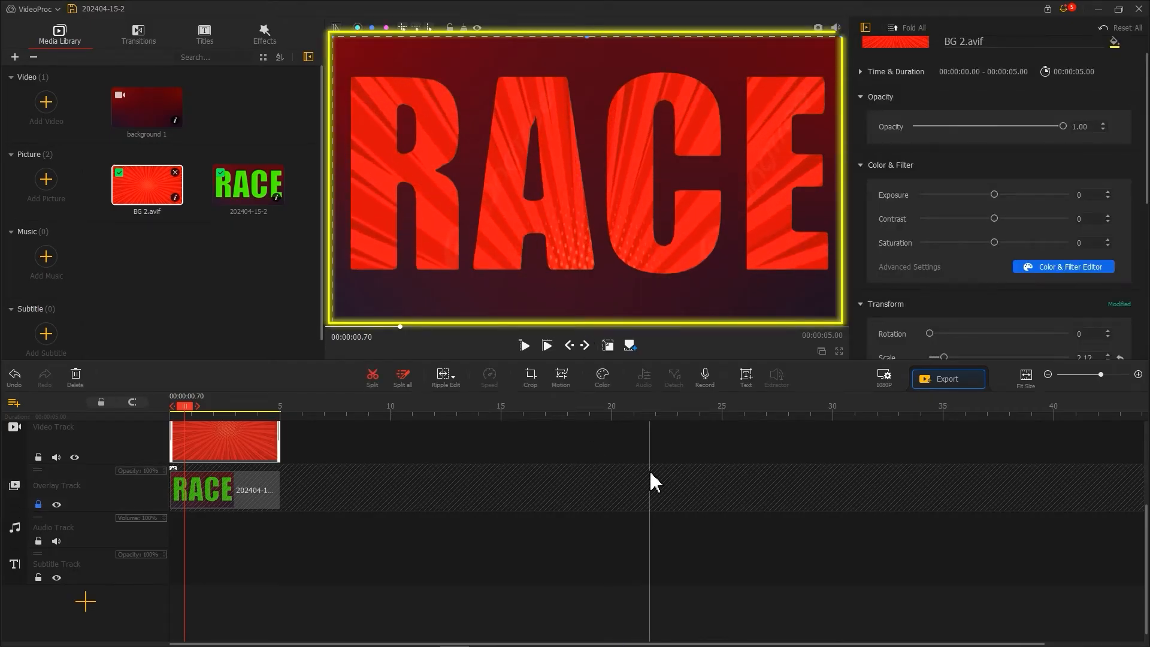
left_click(43, 507)
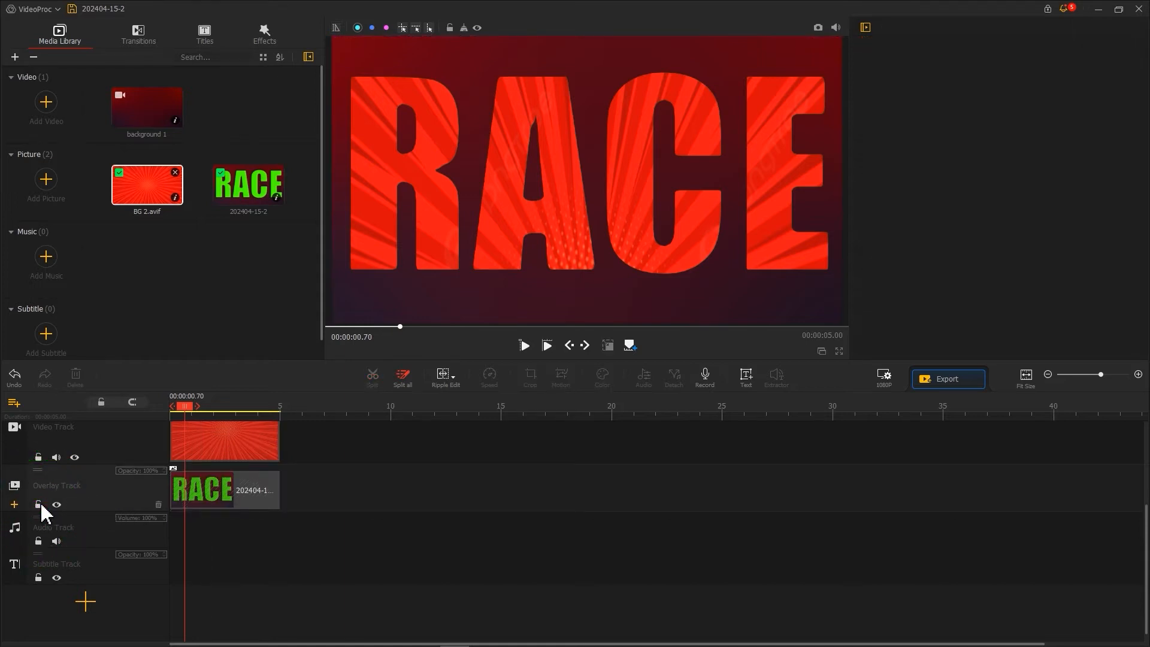
Step: Add a second overlay track, import the blue-orange particles video and place it at the start of that track
left_click(14, 505)
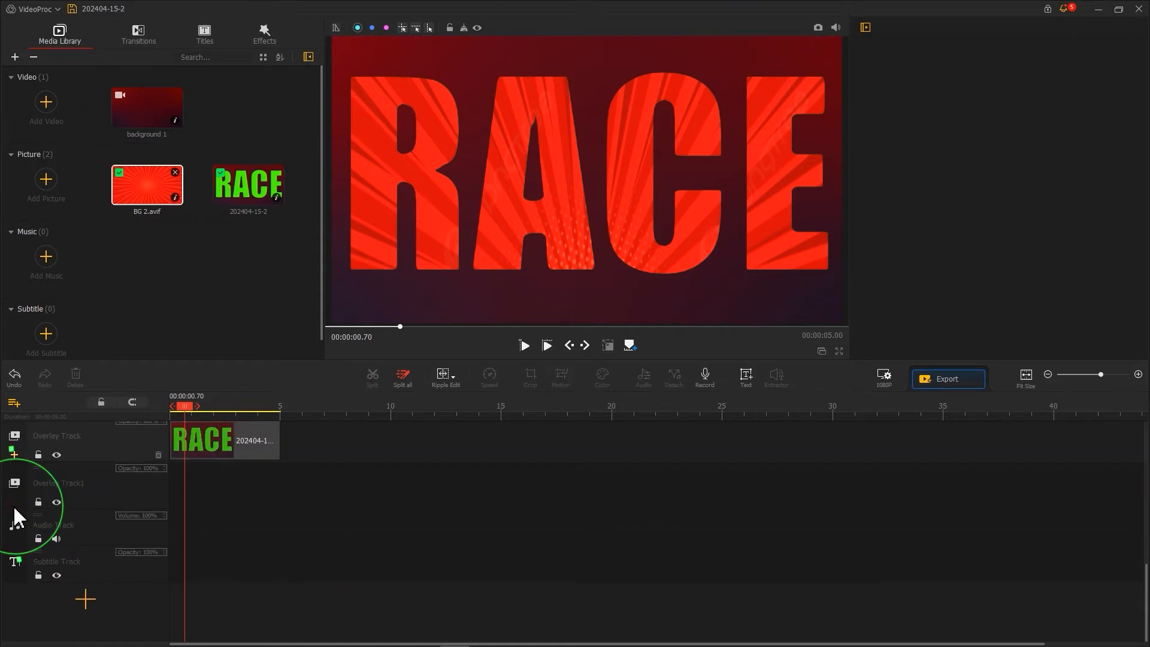
left_click_drag(1149, 233, 250, 249)
left_click_drag(170, 118, 178, 572)
Step: Fit the particles video to the screen width and set its blend mode to Screen
scroll(905, 200, "down", 10)
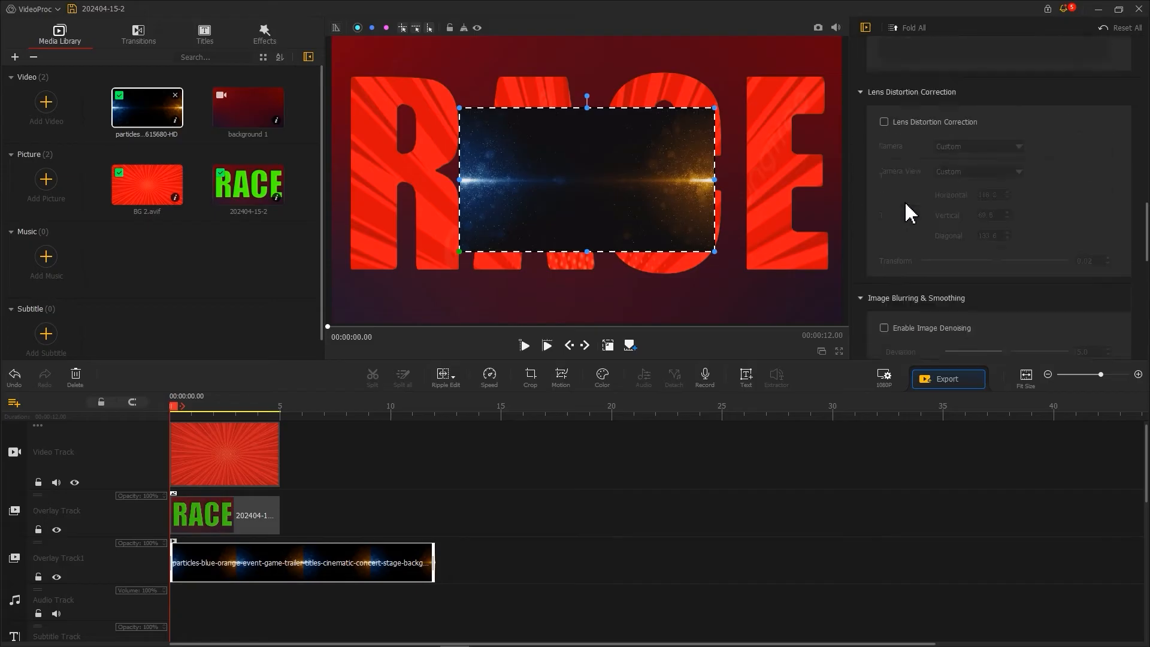
left_click(953, 80)
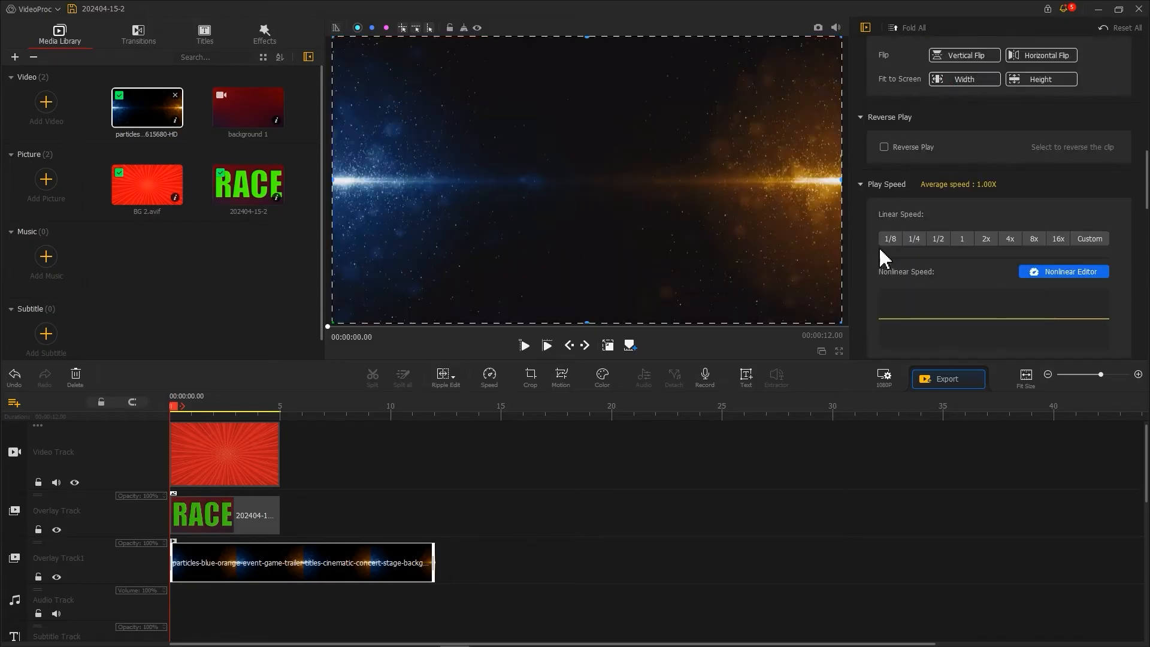
scroll(881, 256, "down", 10)
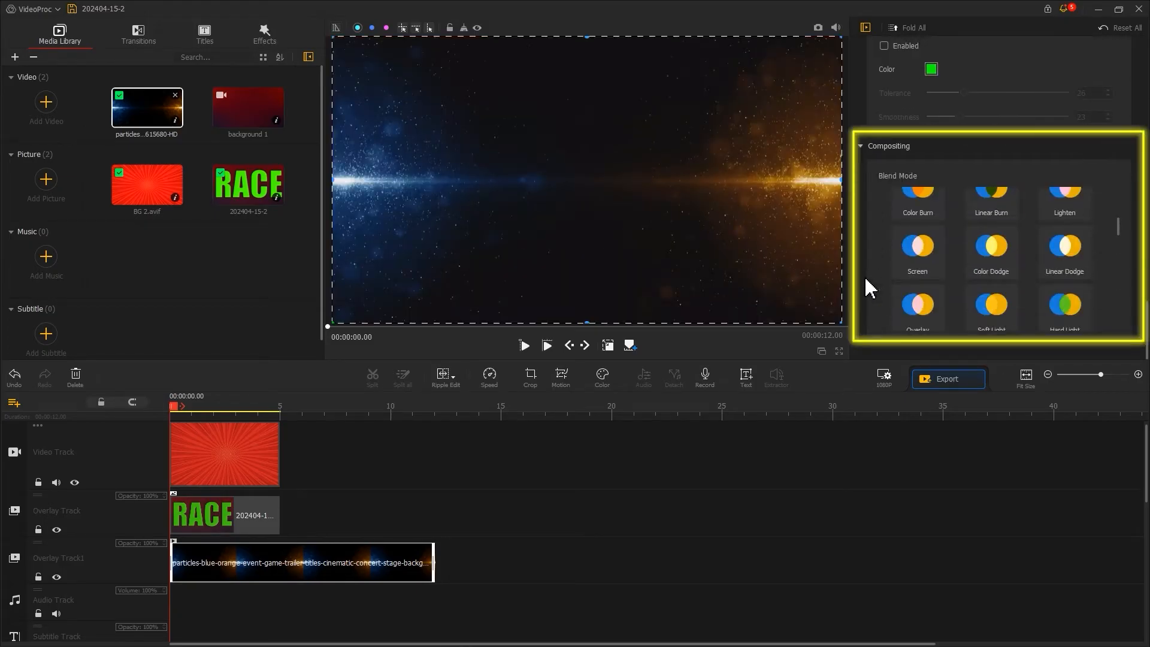
left_click(911, 258)
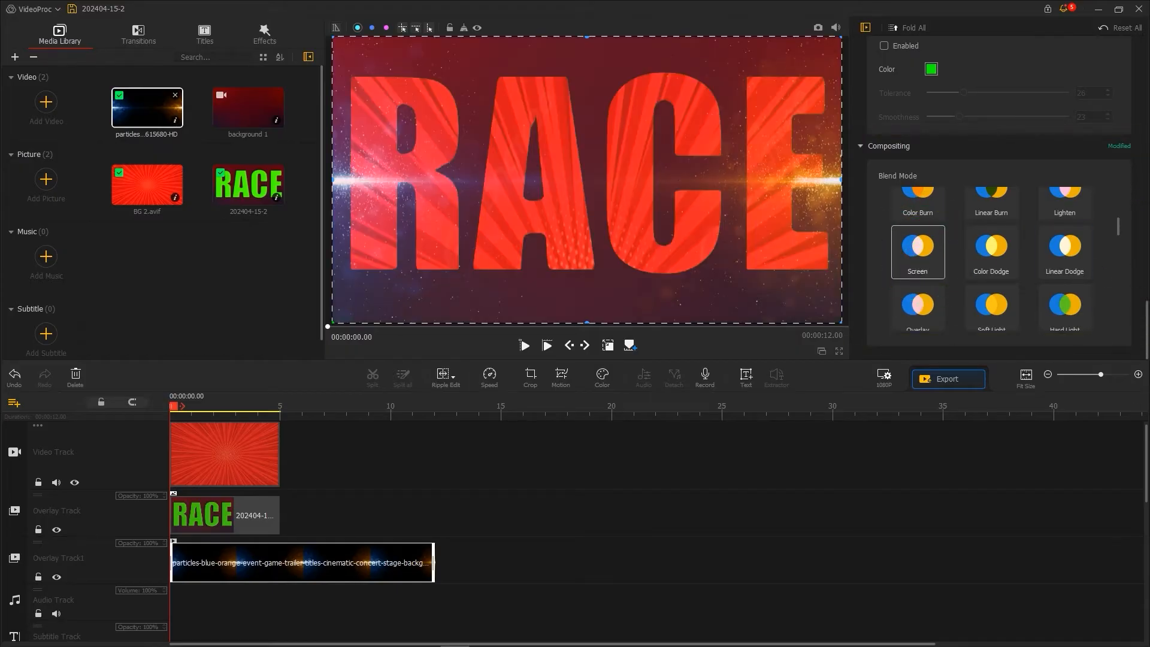
Step: Import the male runner cutout picture and add two more overlay tracks below the particles track
left_click_drag(898, 204, 240, 275)
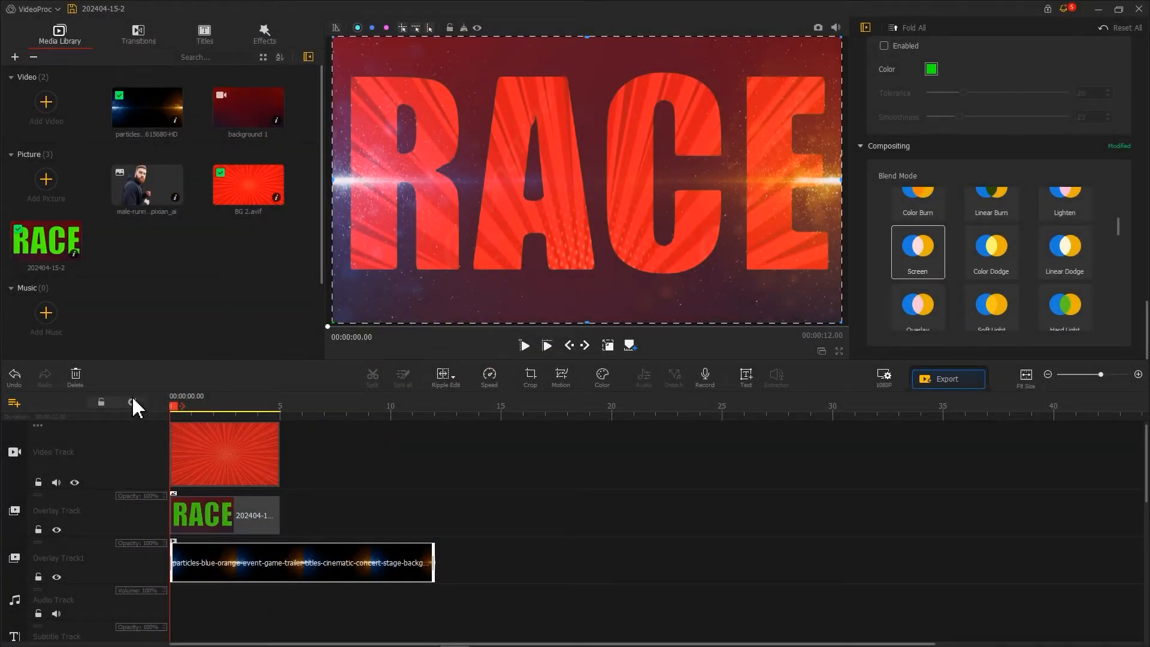
left_click(18, 577)
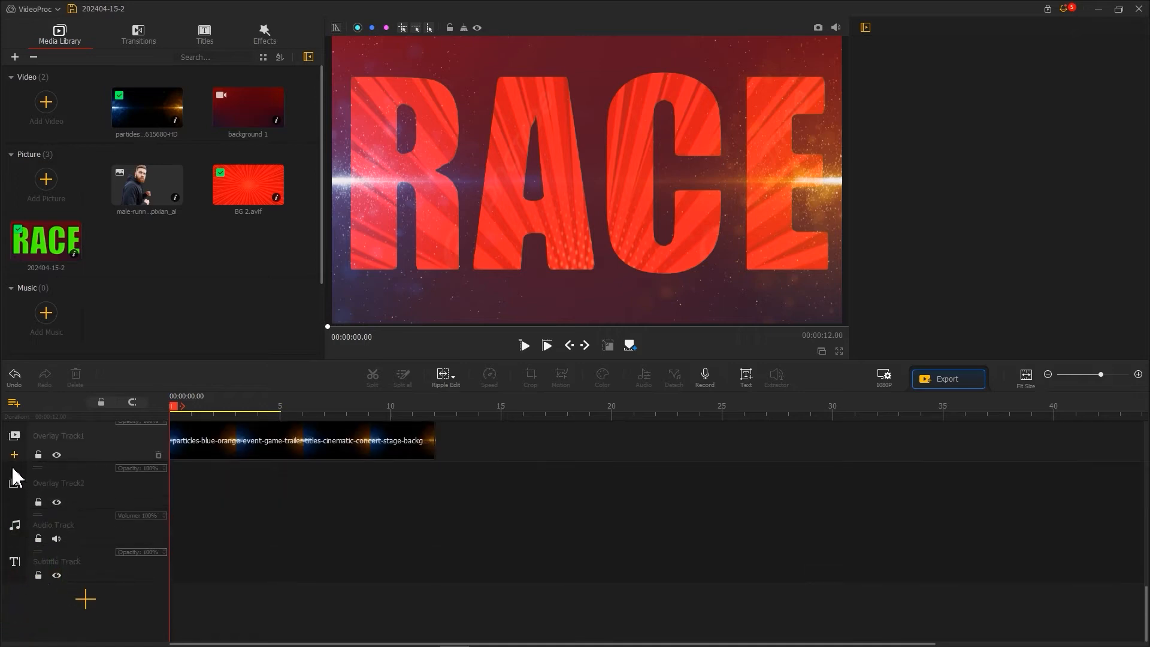
left_click(13, 456)
Step: Place the runner cutout at the start of Overlay Track3, fit it to the screen height and shift it right to X 0.663
scroll(192, 486, "up", 2)
left_click_drag(150, 191, 173, 577)
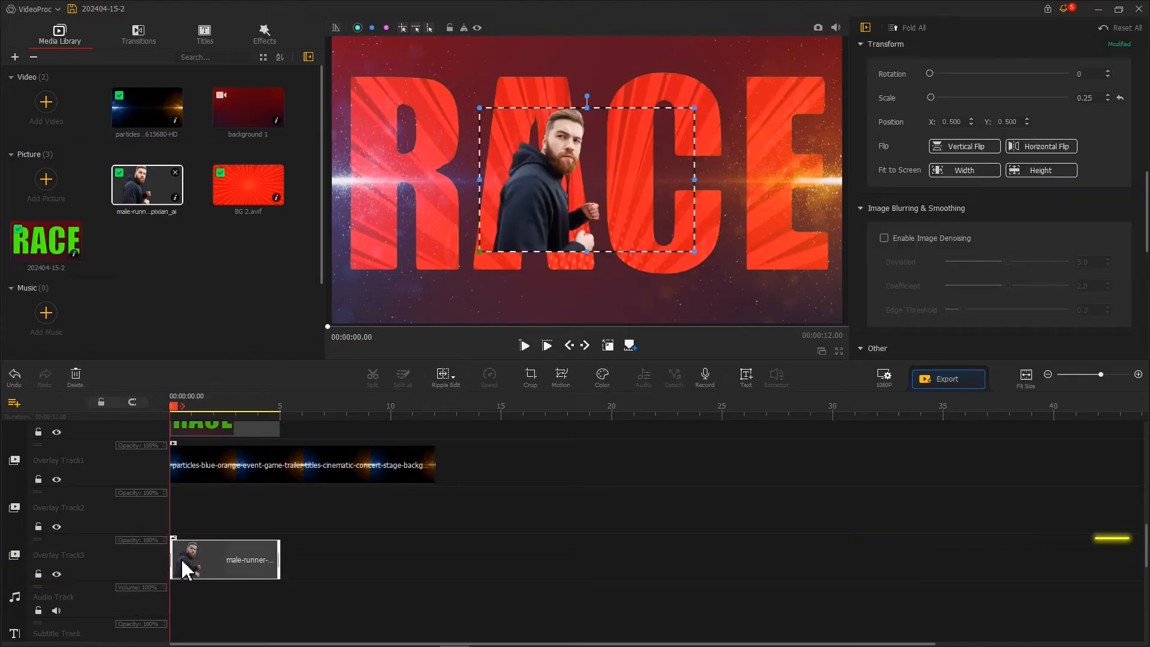
left_click(1041, 170)
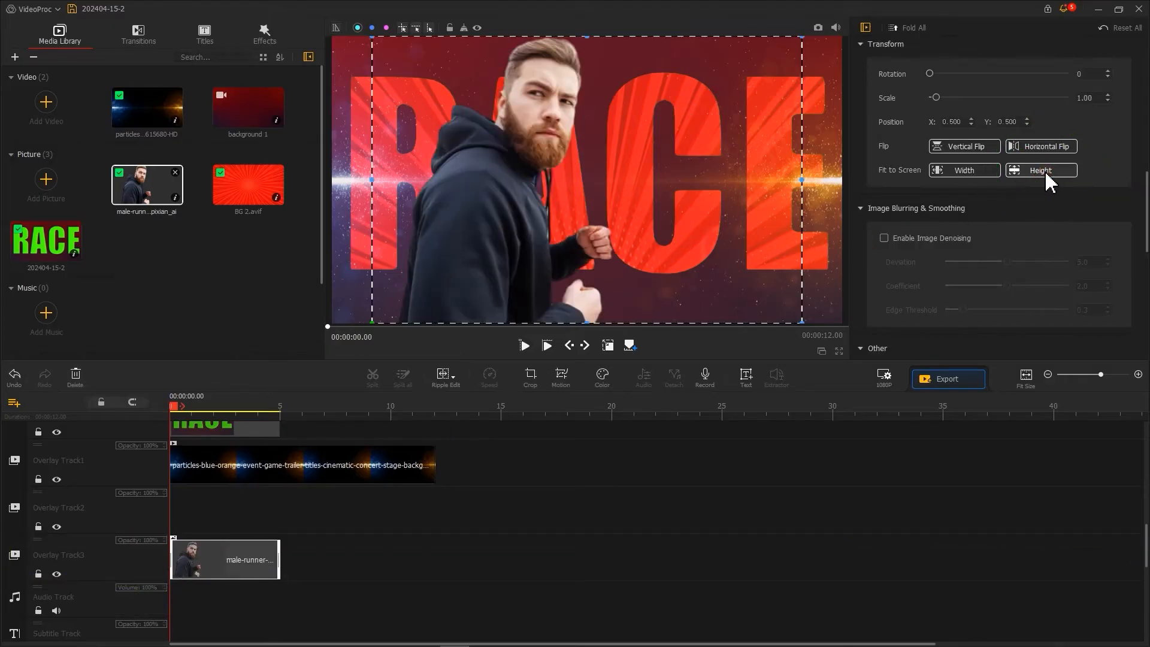
left_click_drag(560, 239, 638, 232)
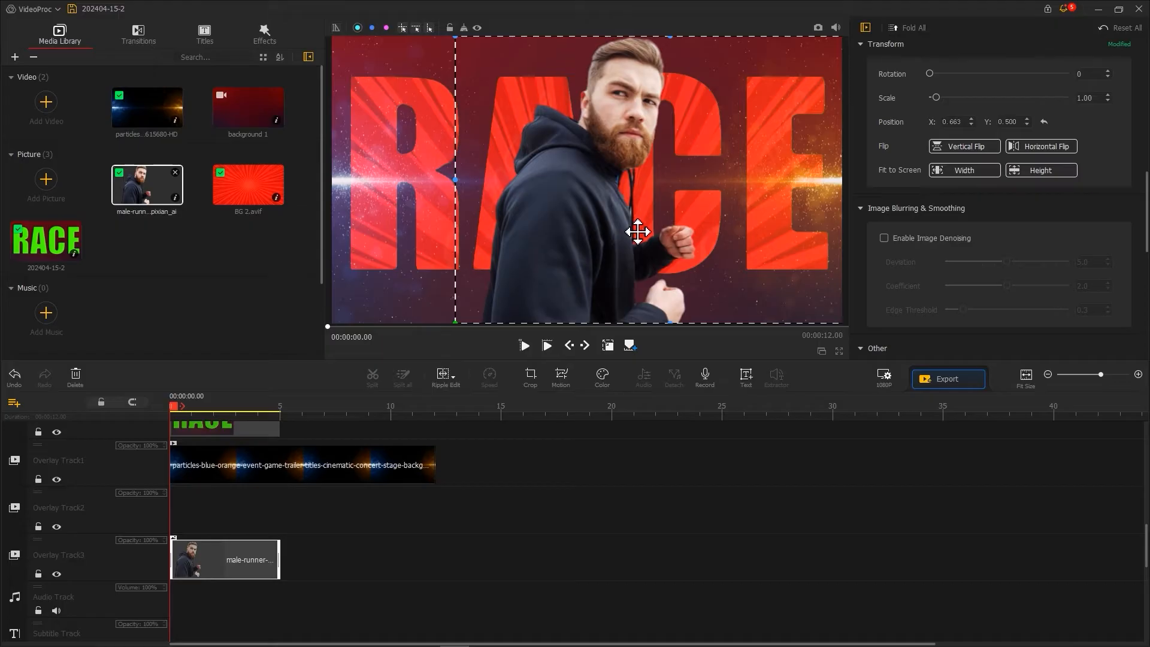
Step: Tint the runner cutout red by setting its color Temperature and Tint both to -100
left_click(602, 377)
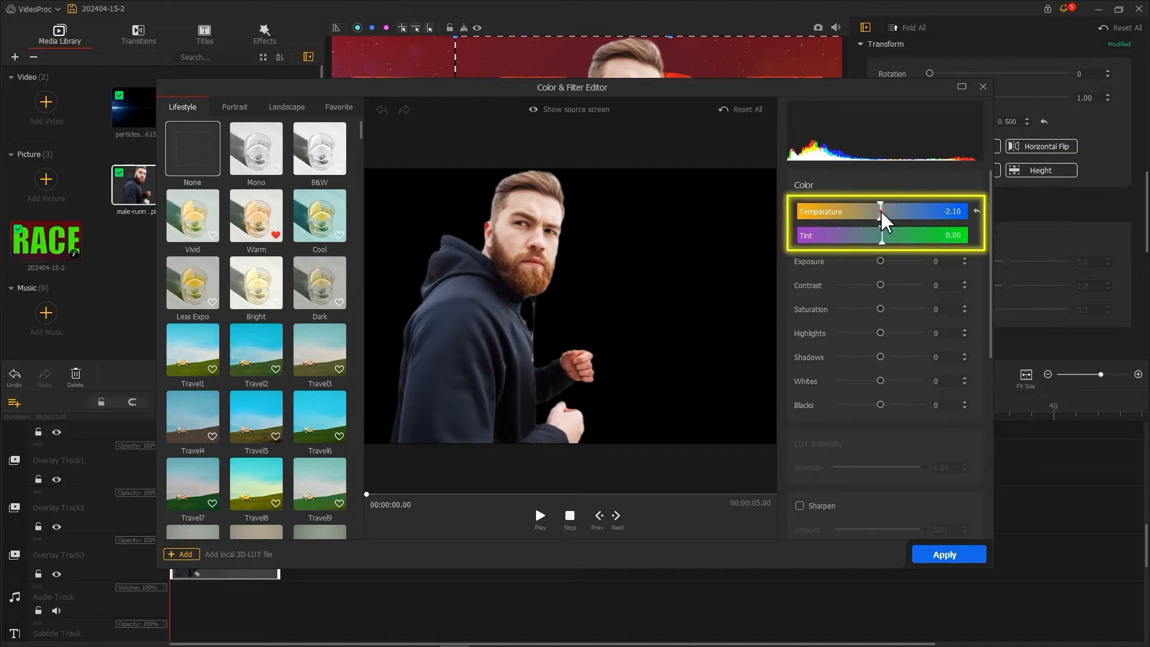
left_click_drag(885, 221, 797, 218)
left_click_drag(879, 235, 773, 240)
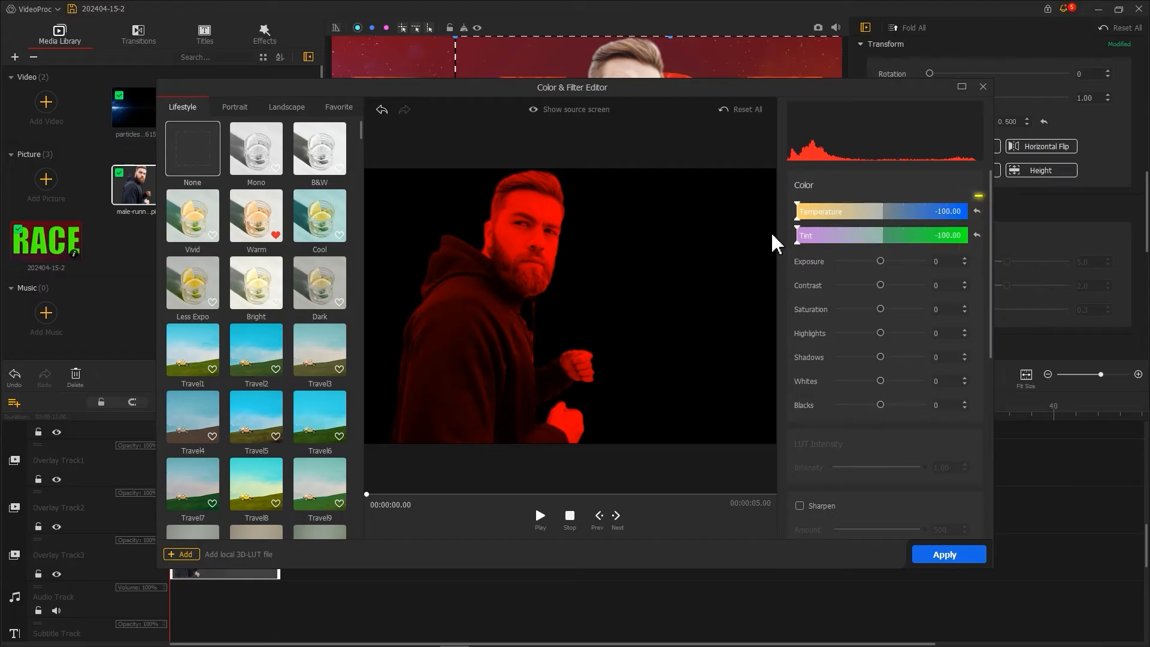
Step: Set the runner's Exposure to -36, Contrast to 26, Highlights to 78, Shadows to -46, Whites to 100 and Blacks to -50
left_click_drag(880, 262, 866, 262)
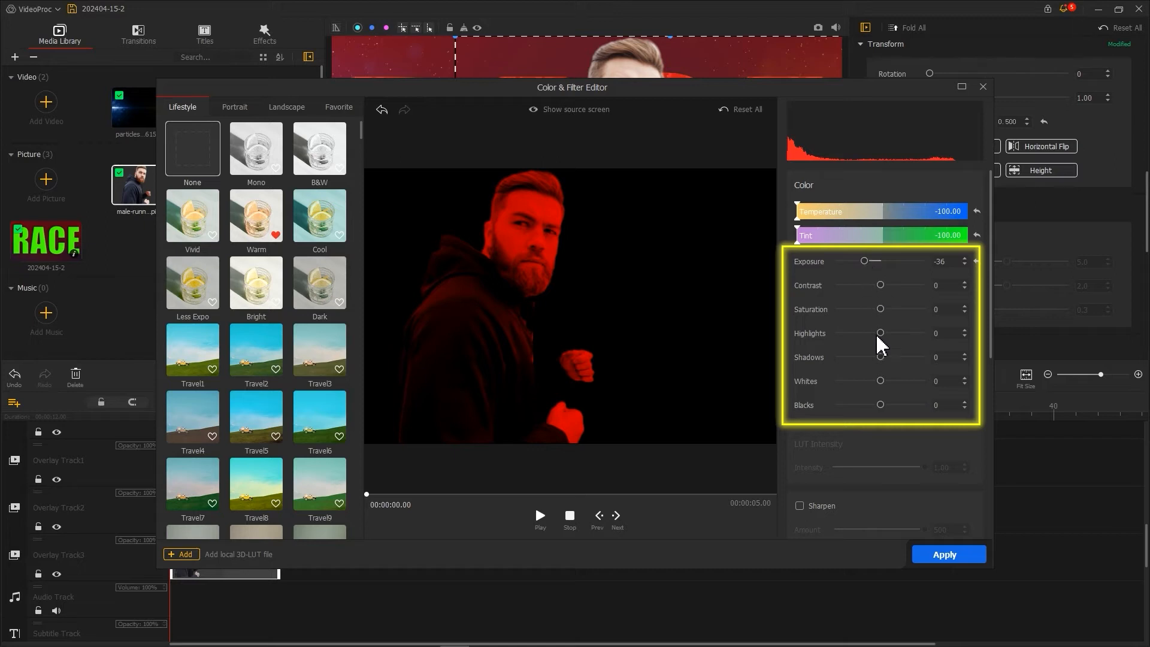
left_click_drag(880, 357, 860, 358)
left_click_drag(880, 405, 859, 405)
left_click_drag(882, 288, 890, 289)
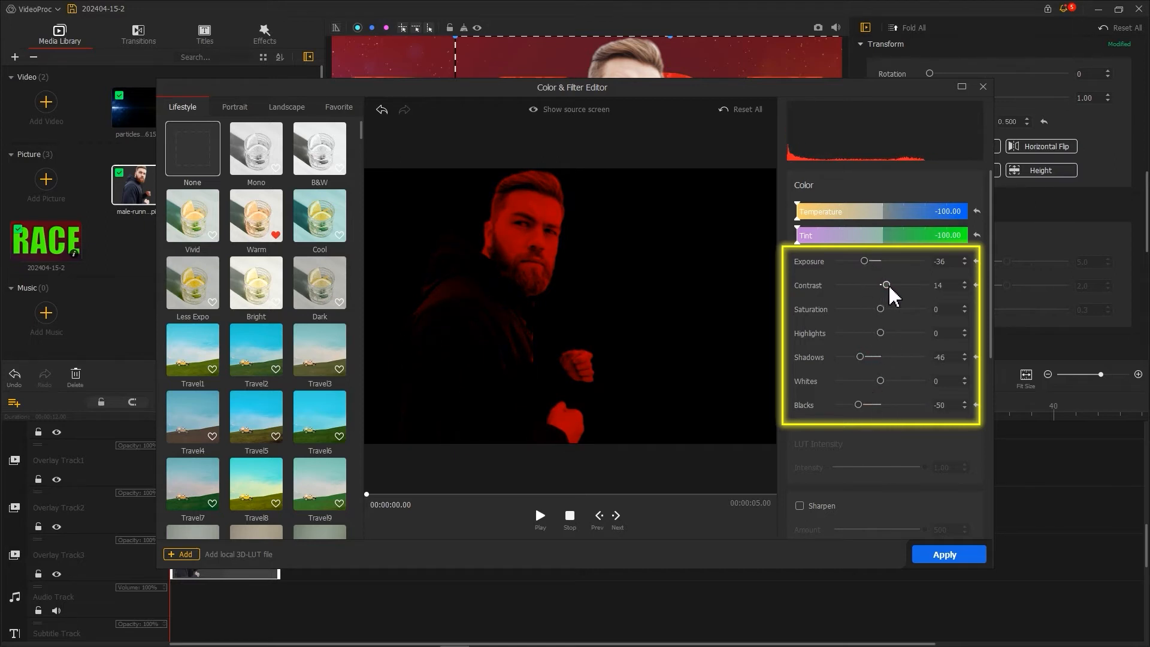
left_click_drag(881, 333, 915, 334)
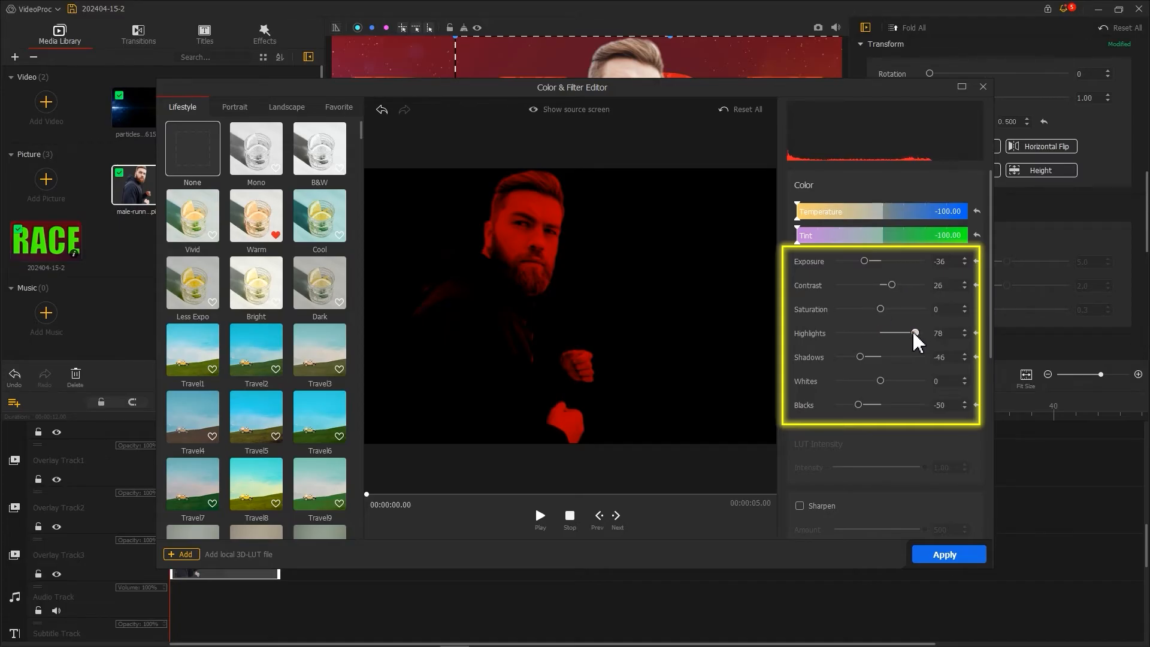
left_click_drag(880, 382, 937, 384)
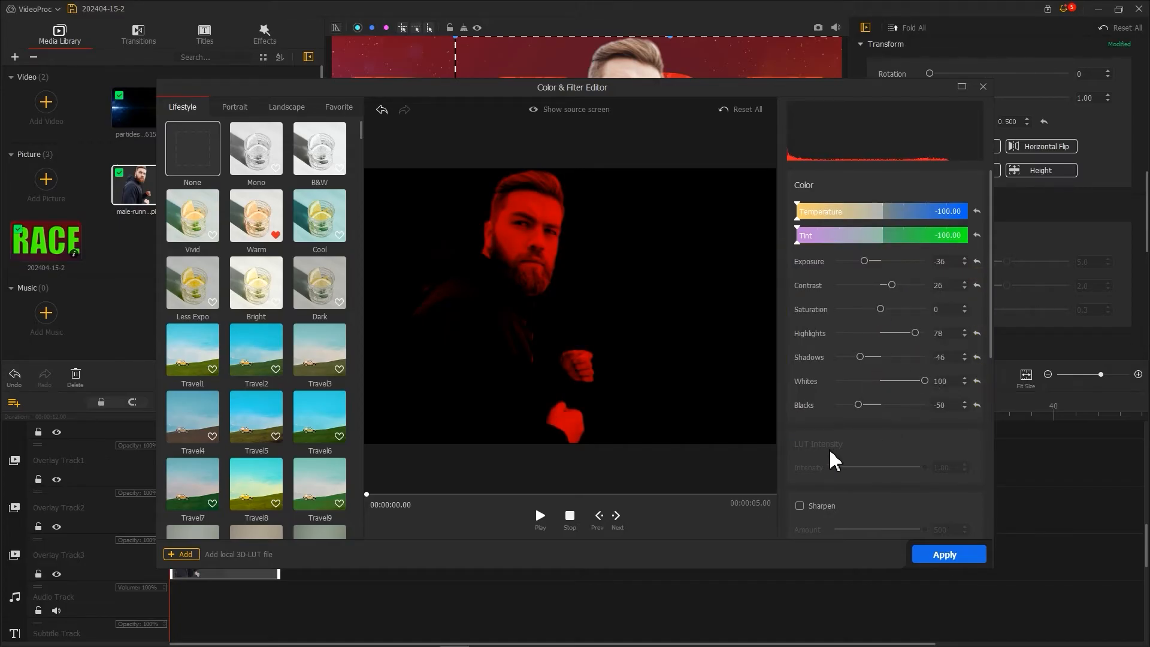
Step: Enable Sharpen with Radius 10, shift the red HSL Hue to 12 and apply the runner's color adjustments
scroll(833, 459, "down", 2)
left_click(815, 363)
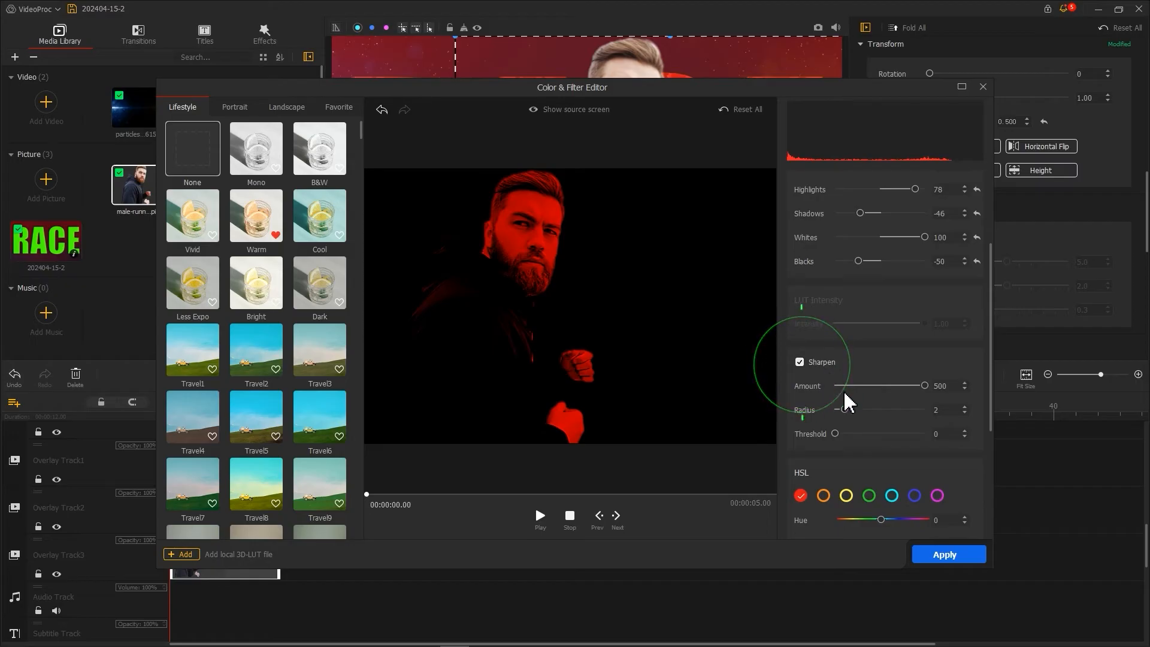
left_click_drag(845, 411, 962, 417)
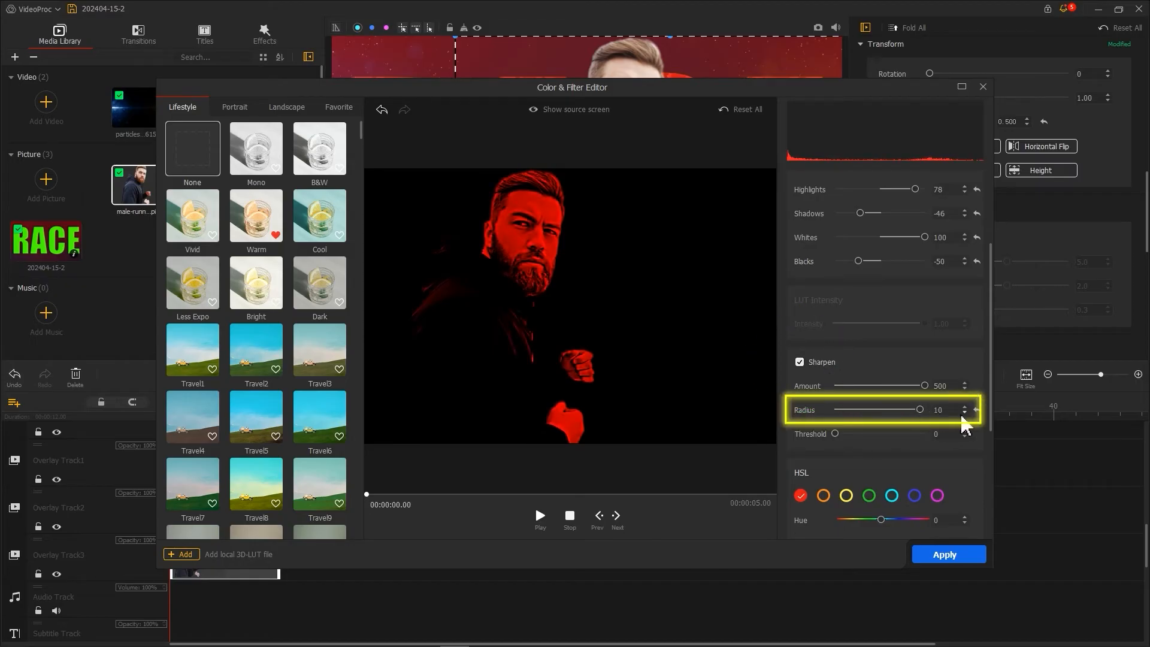
scroll(879, 470, "down", 2)
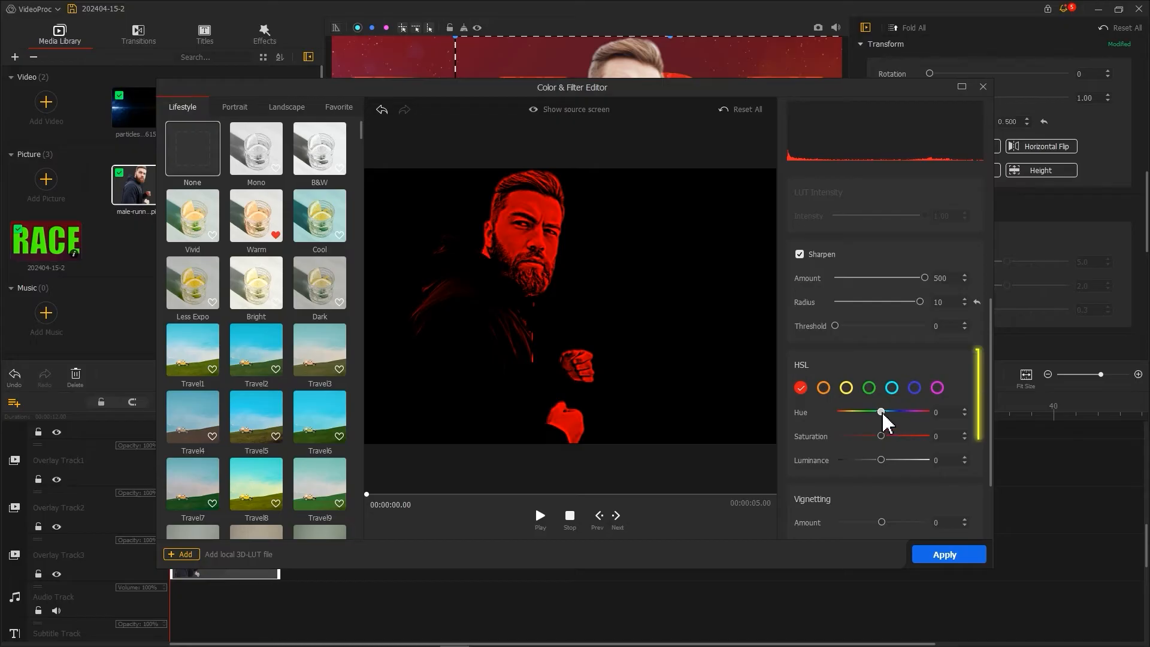
left_click_drag(884, 413, 889, 414)
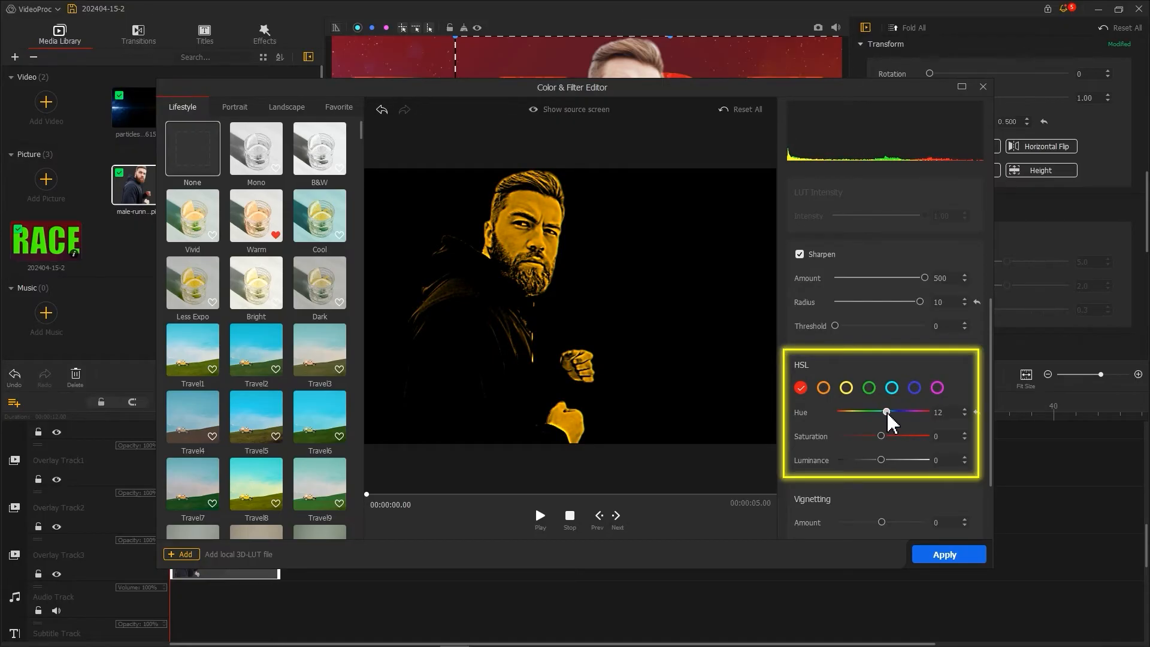
left_click(939, 551)
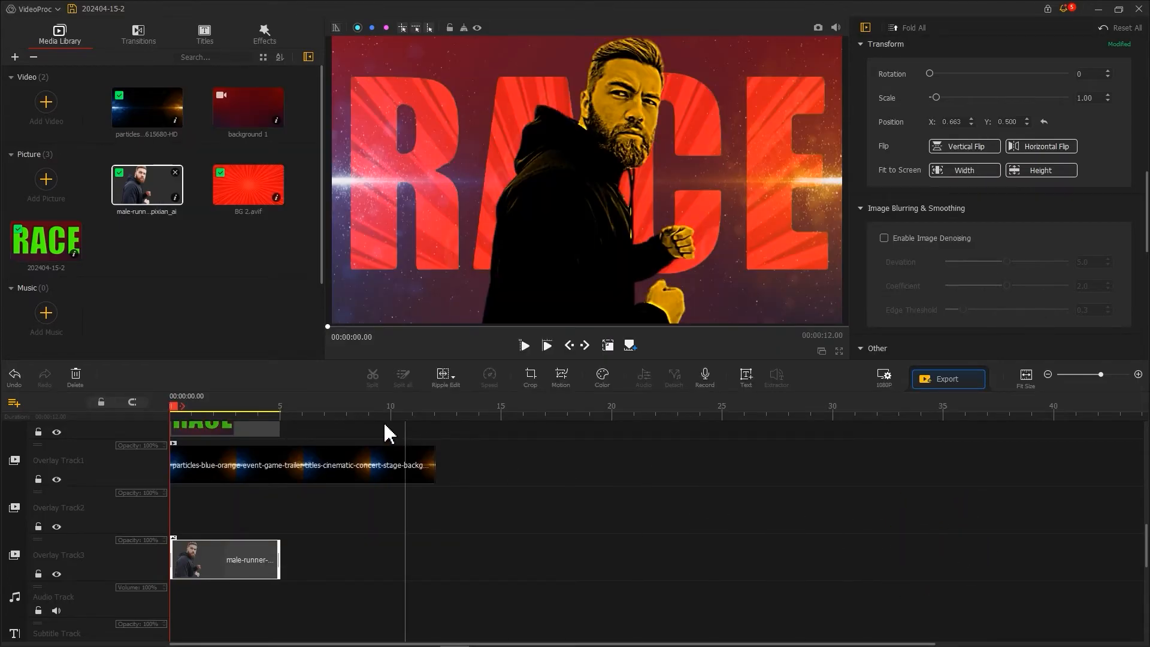
Step: Split the runner clip on Overlay Track3 at 00:00:00.96
scroll(350, 413, "up", 5)
left_click_drag(174, 406, 210, 406)
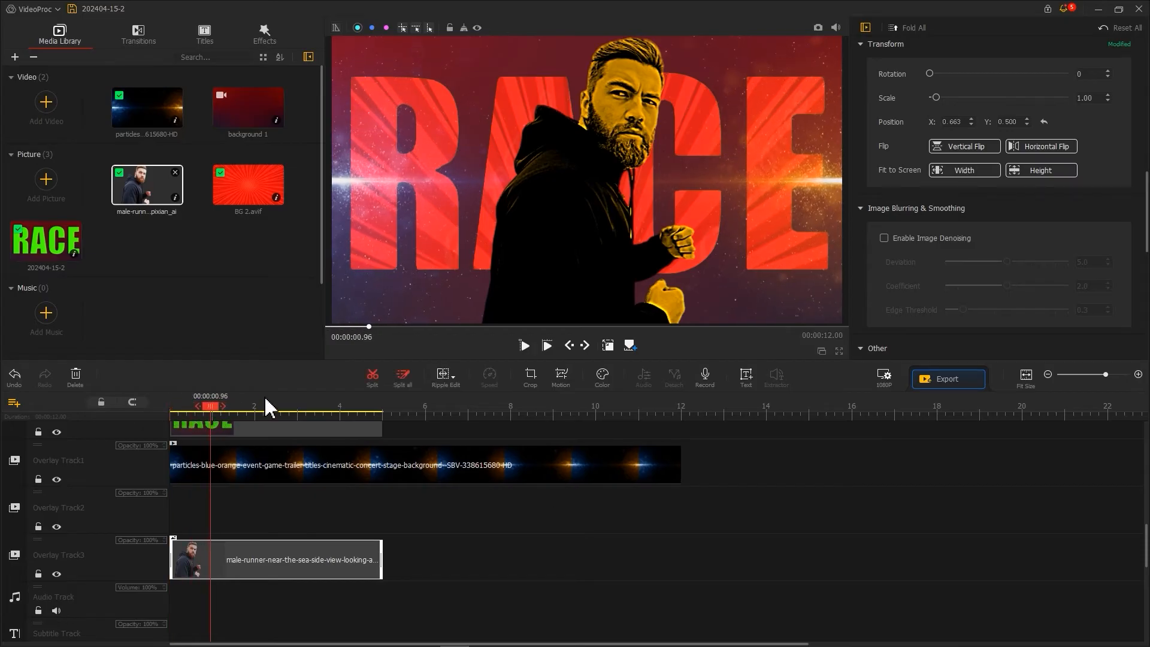
left_click(372, 377)
Step: Copy the short first runner segment from Overlay Track3 to the start of Overlay Track2
left_click(193, 560)
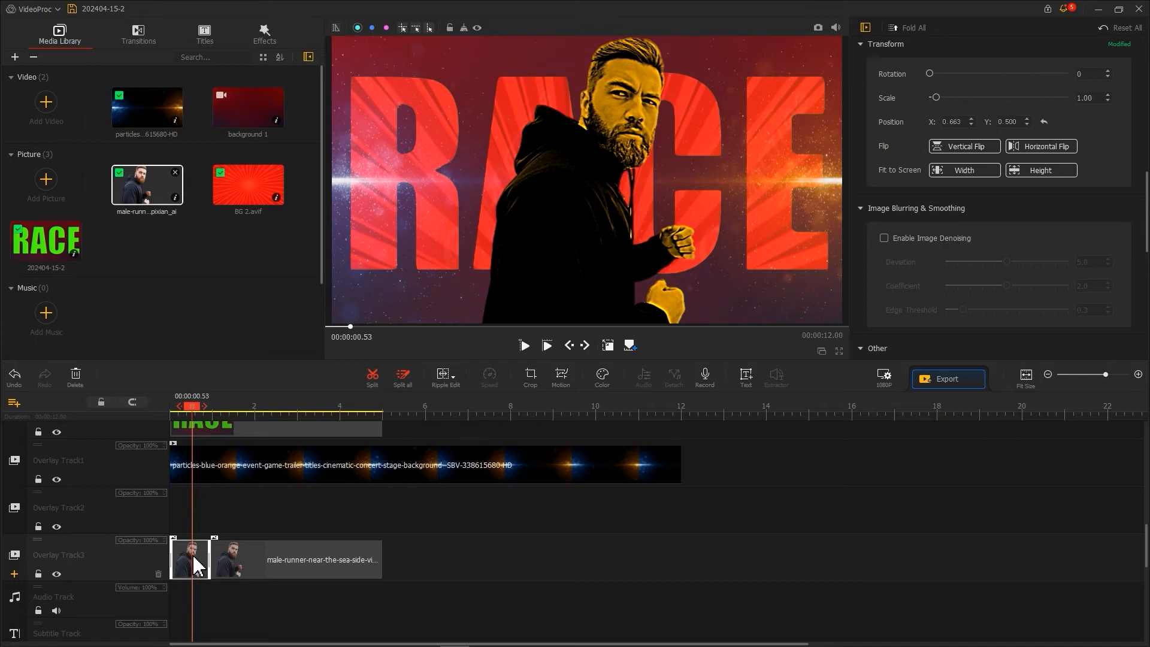
right_click(195, 563)
left_click(216, 599)
right_click(190, 506)
left_click(209, 527)
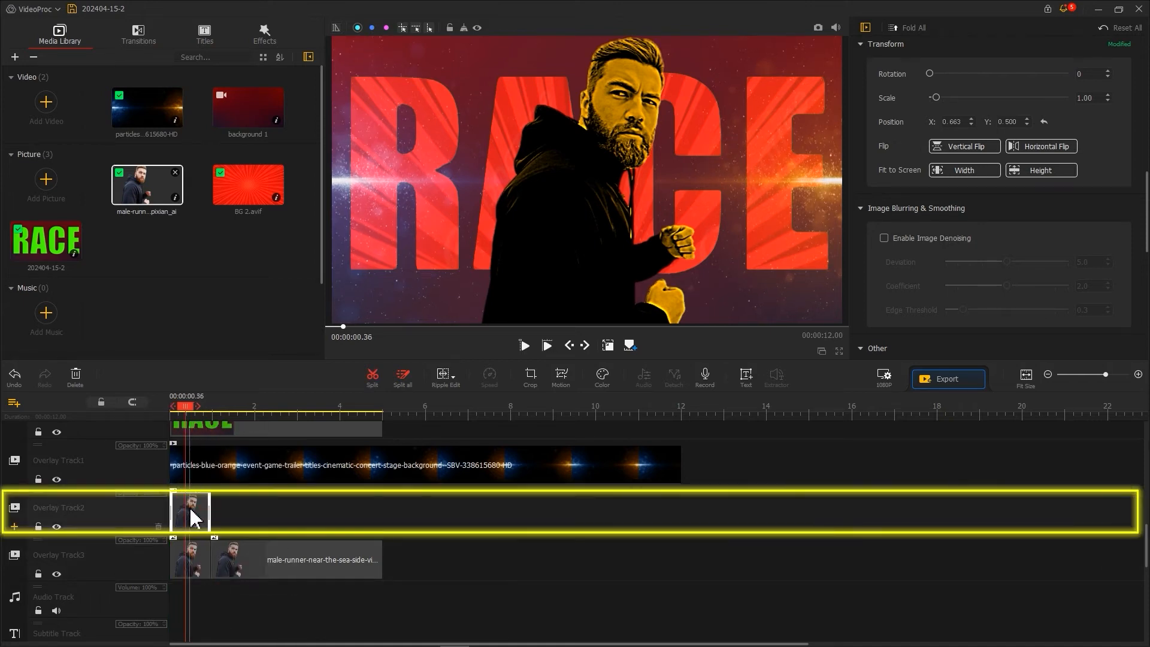
Step: Darken the runner copy on Overlay Track2 into a silhouette by lowering Exposure, Highlights, Shadows and Whites and raising Contrast
left_click(601, 376)
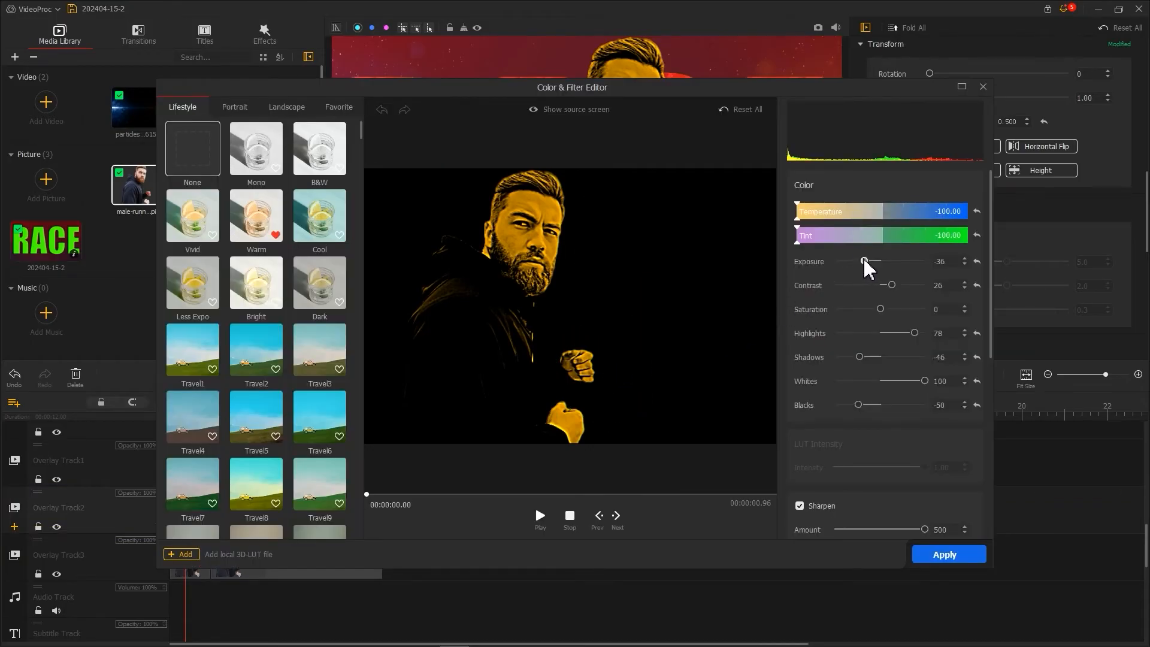
left_click_drag(865, 262, 836, 262)
left_click_drag(892, 285, 926, 286)
left_click_drag(914, 333, 801, 331)
left_click_drag(860, 357, 808, 371)
left_click_drag(924, 381, 825, 416)
left_click(951, 555)
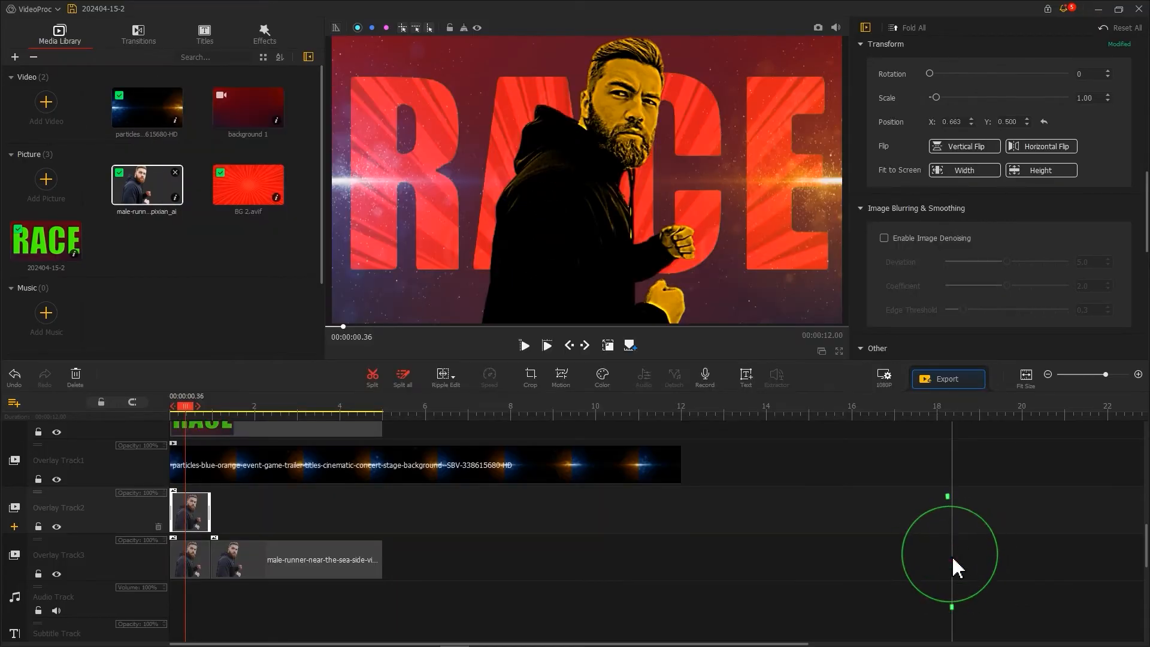
Step: Fade out the silhouette copy on Overlay Track2 over 0.97 s and fade in the first Overlay Track3 segment over 0.97 s
scroll(862, 278, "up", 3)
scroll(863, 277, "up", 1)
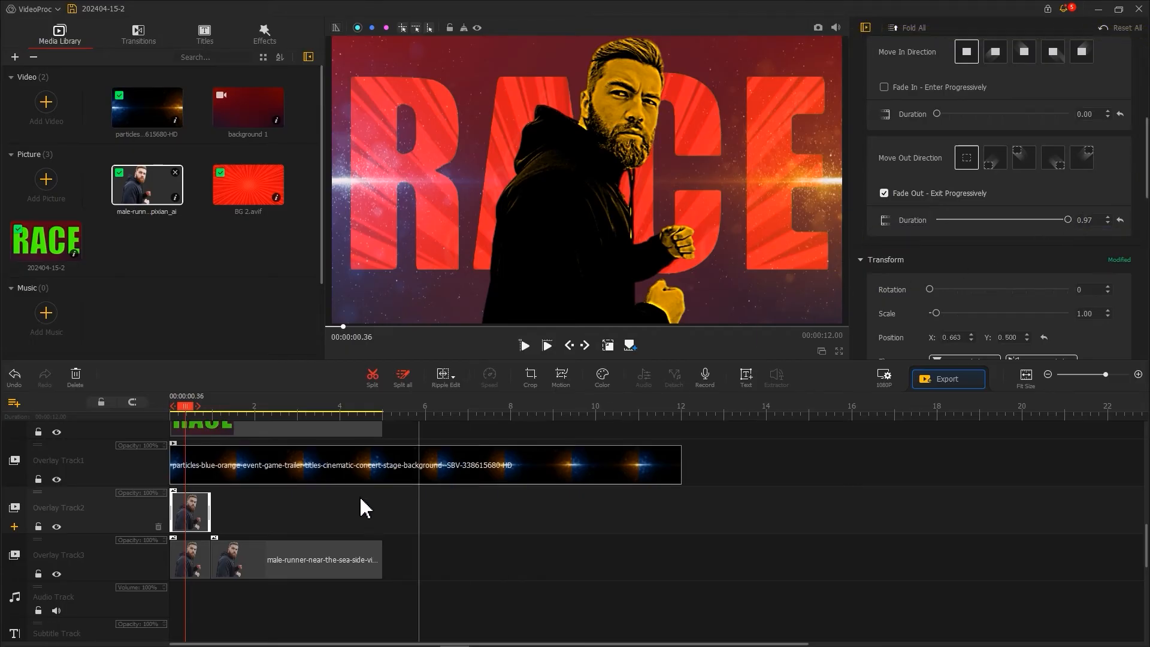
left_click(190, 561)
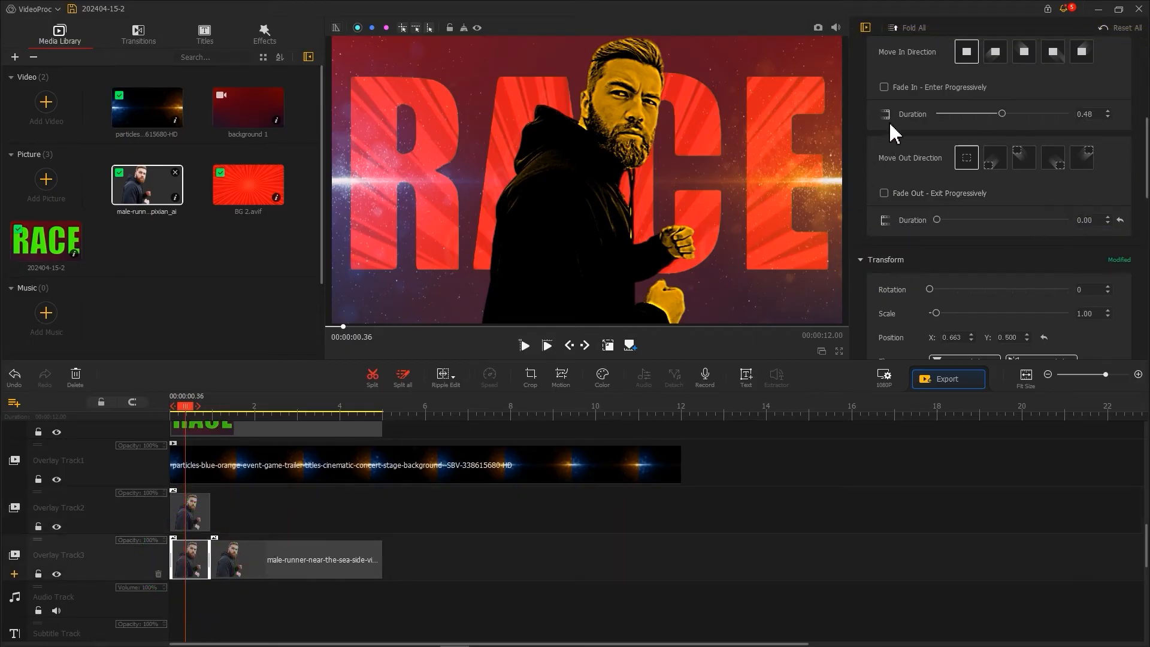
left_click(900, 85)
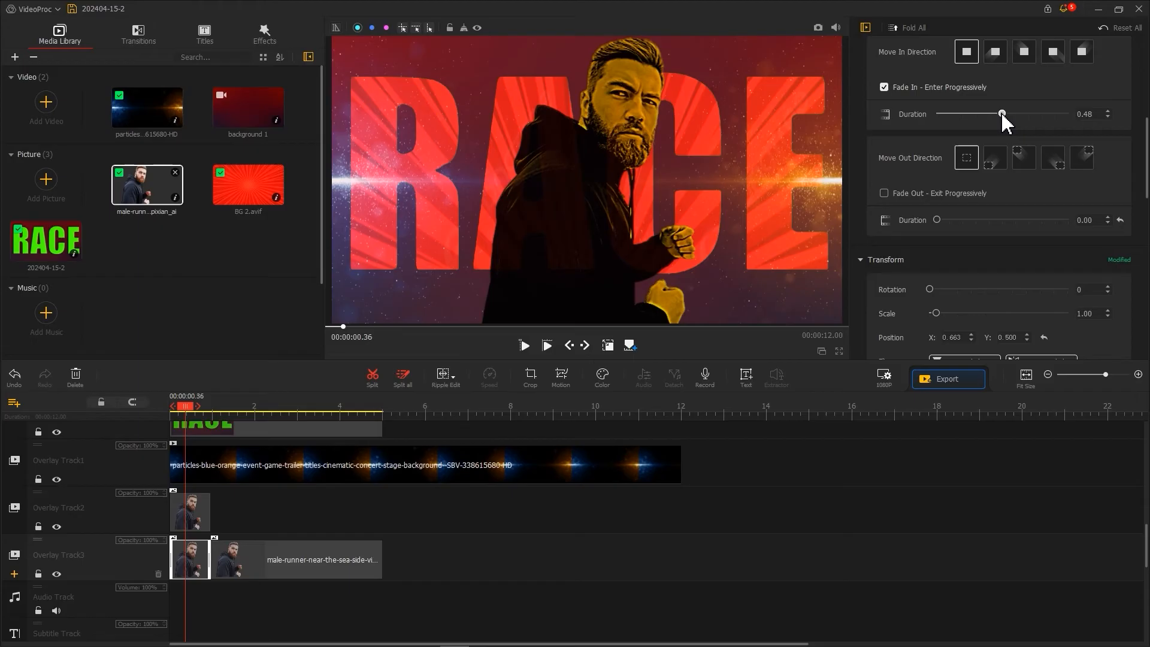
left_click_drag(1001, 113, 1067, 114)
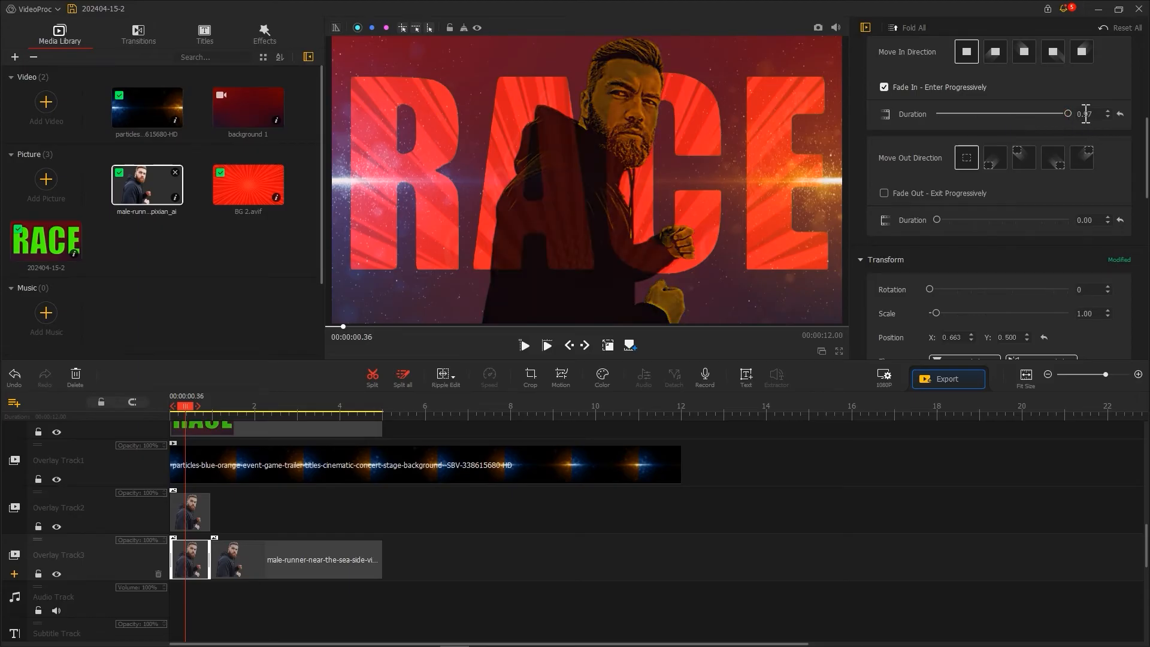
Step: Add Overlay Track4, import the SPLATTER_01 video and place it at the start of that track
left_click(14, 576)
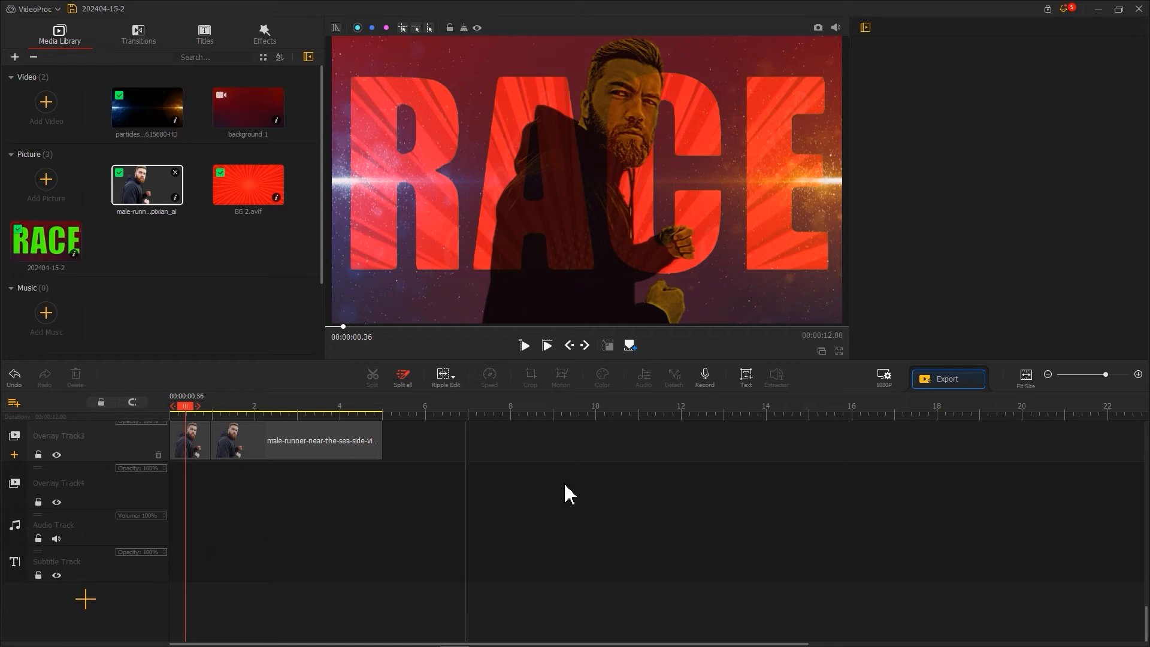
left_click_drag(873, 60, 171, 245)
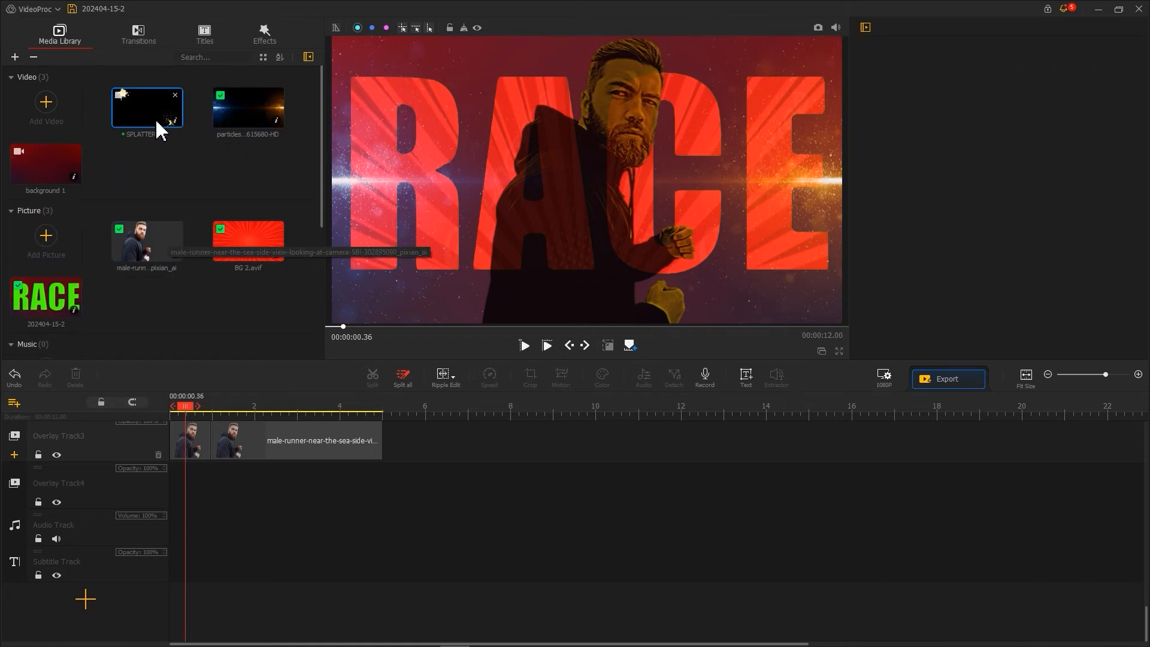
left_click_drag(153, 112, 180, 557)
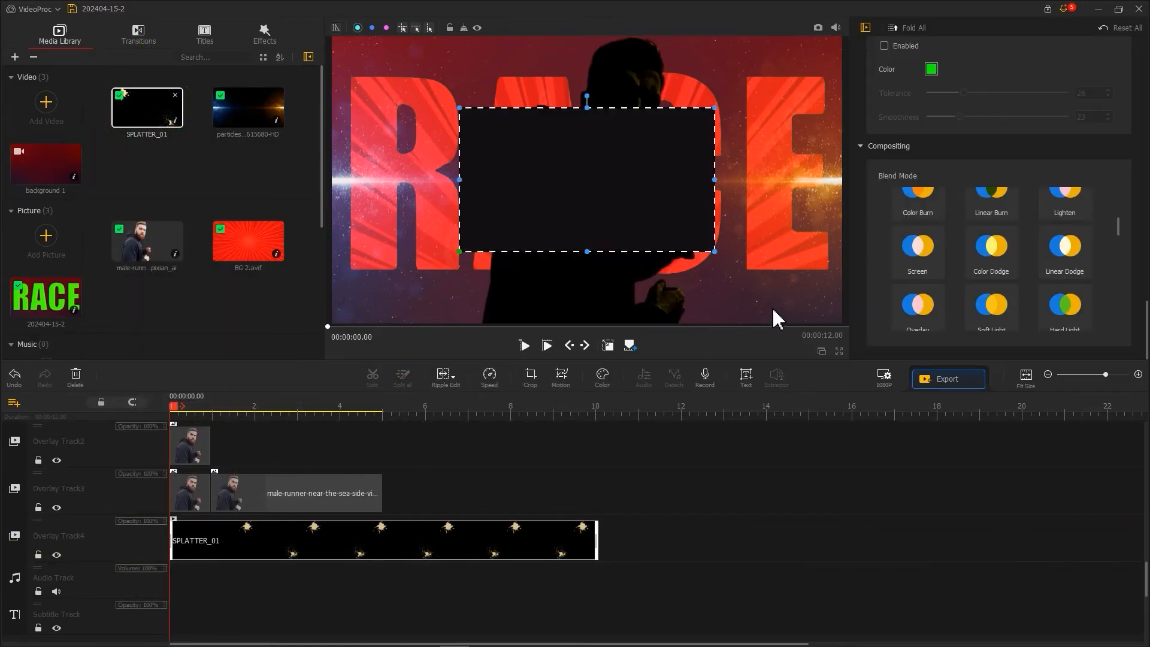
Step: Fit the SPLATTER_01 video to the screen width and set its blend mode to Screen
scroll(930, 170, "up", 10)
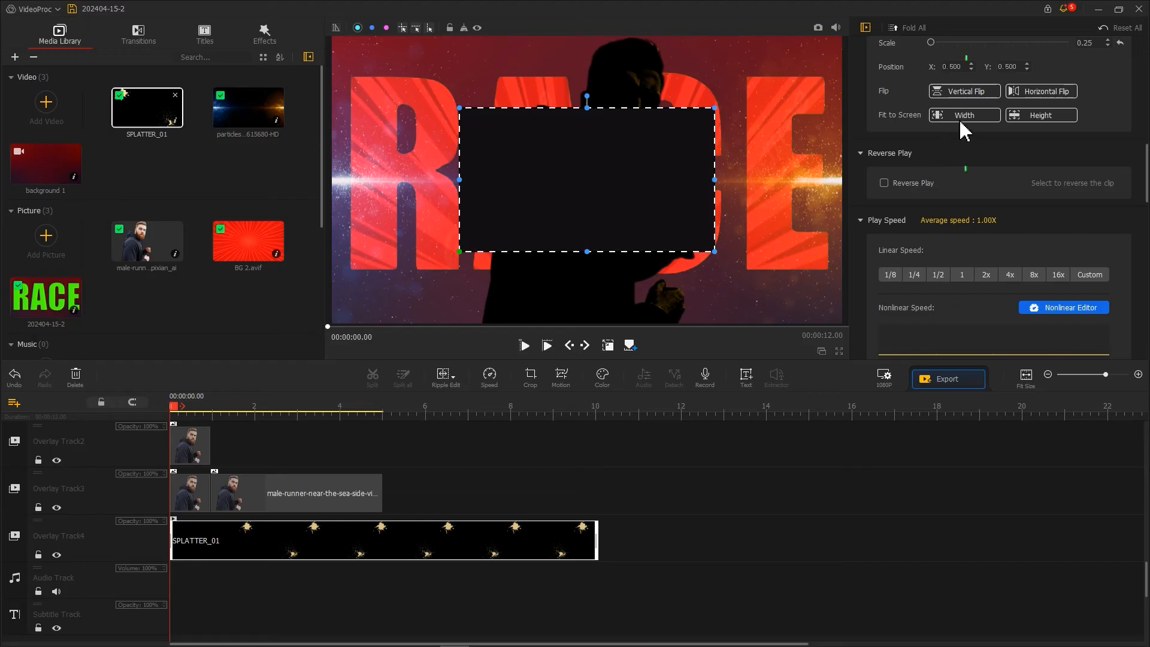
left_click(964, 115)
scroll(871, 279, "down", 10)
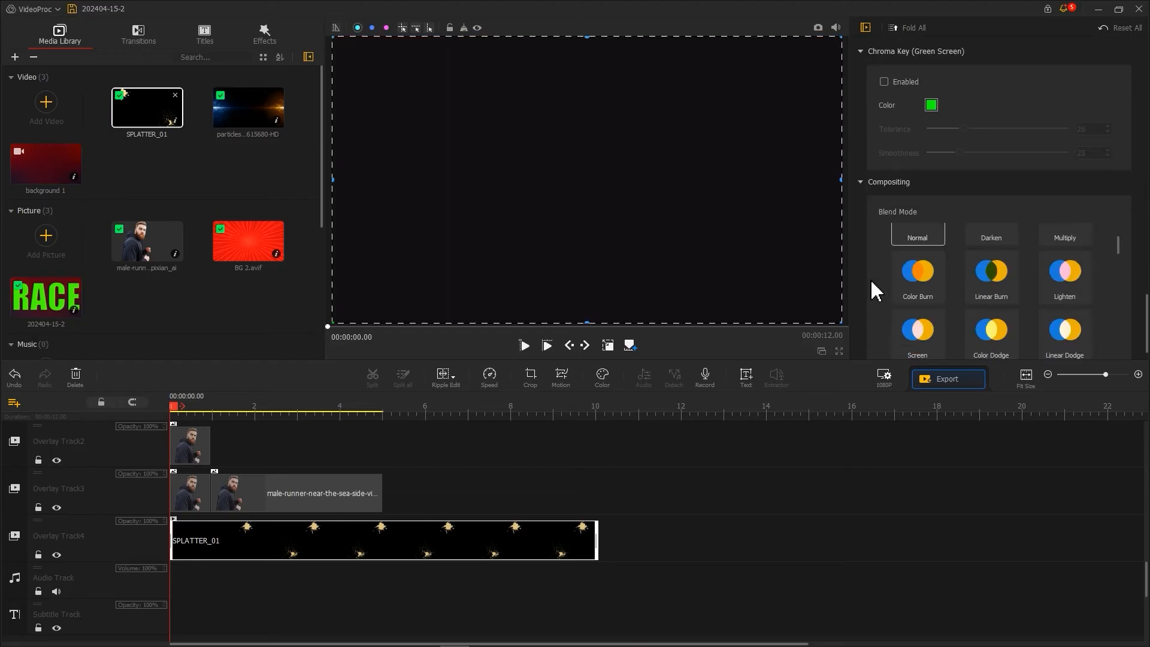
scroll(918, 252, "down", 1)
left_click(918, 281)
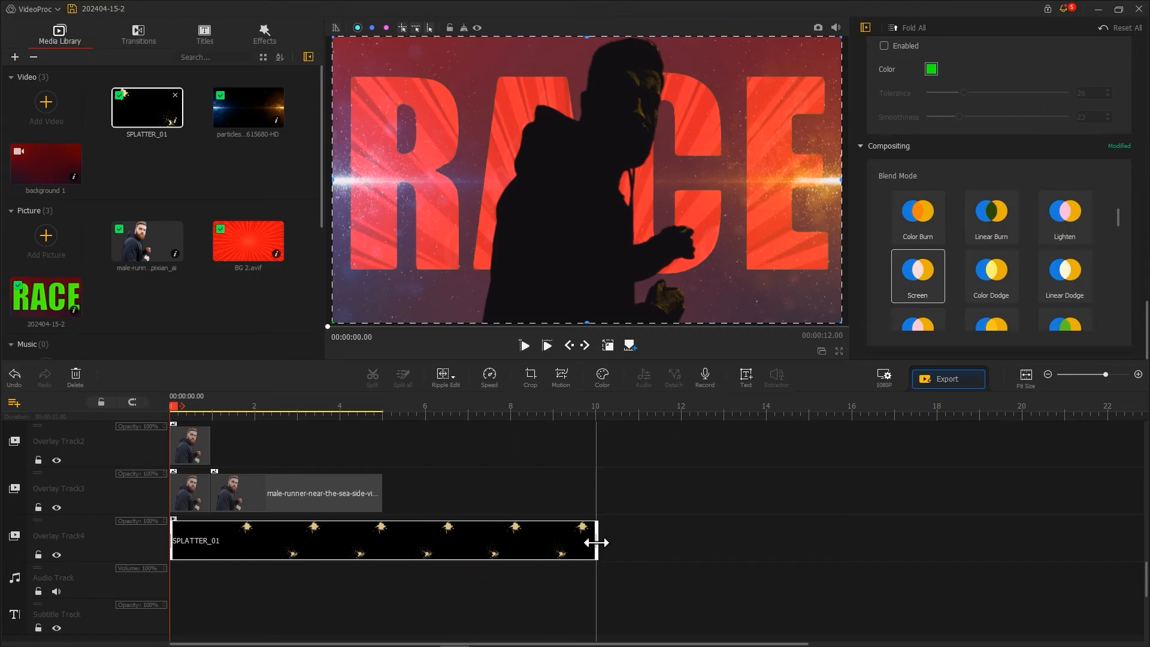
Step: Trim the splatter and particles clips so both end with the 5-second RACE title clip
left_click_drag(596, 542, 384, 542)
scroll(484, 535, "up", 3)
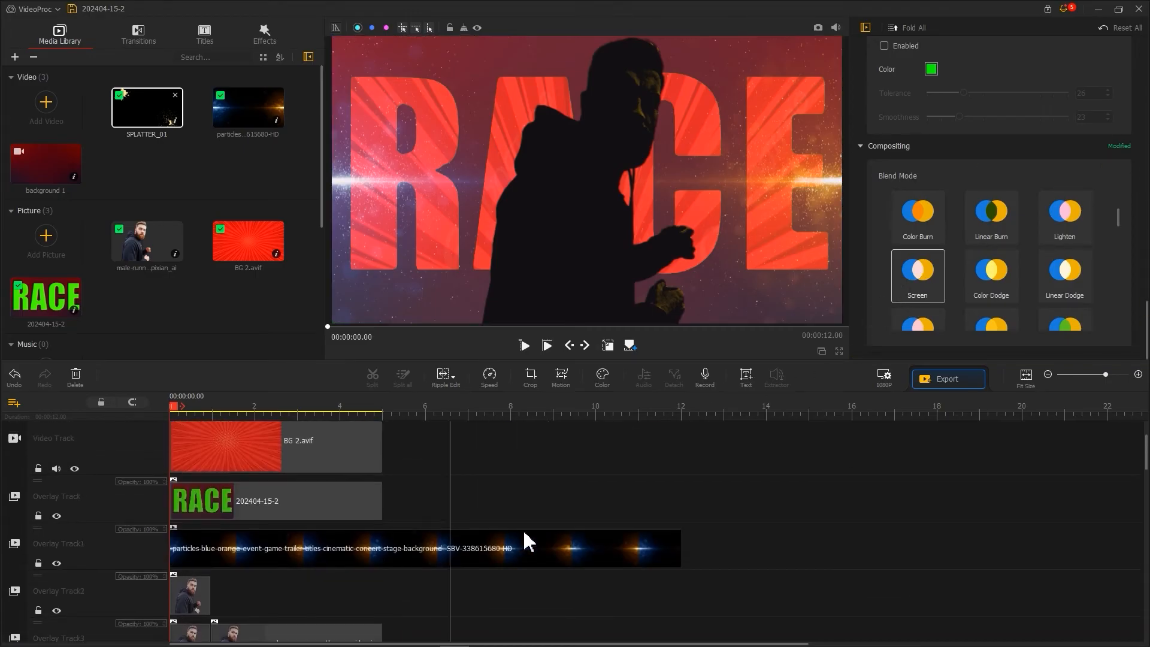
scroll(484, 535, "up", 1)
left_click_drag(678, 550, 386, 548)
Step: Export the composition, import the rendered part 01 video into a new project and place it on the video track
left_click(939, 379)
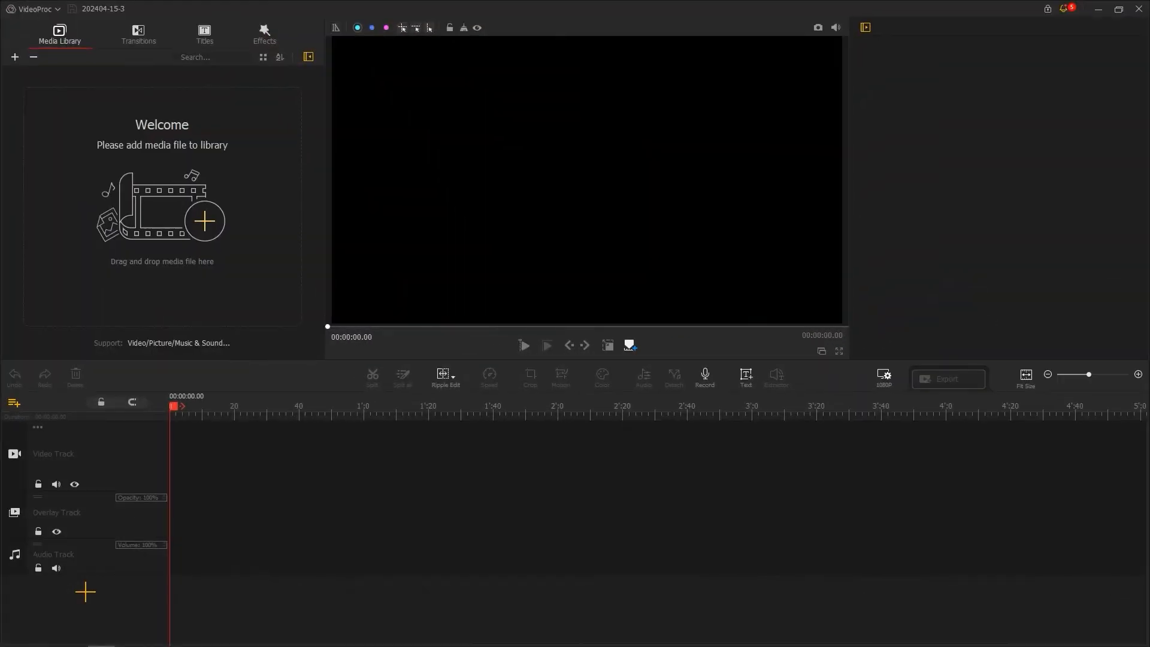
left_click_drag(1030, 180, 216, 176)
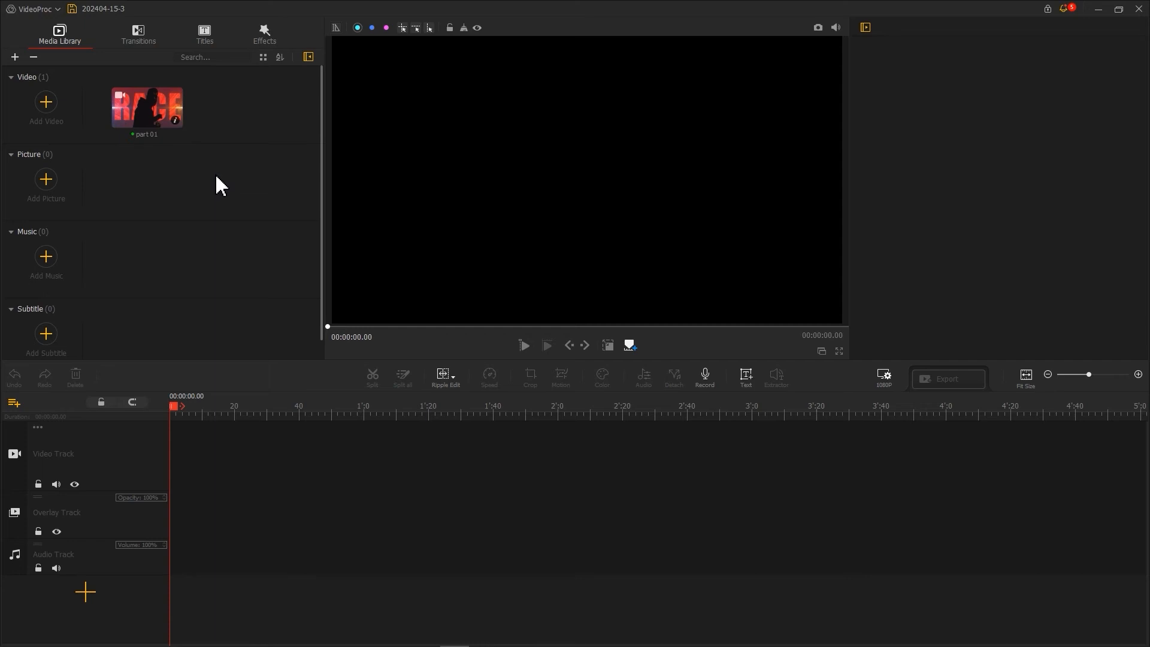
left_click_drag(146, 116, 651, 409)
Step: Add a motion keyframe with the full frame at the start of the part 01 clip
left_click(561, 377)
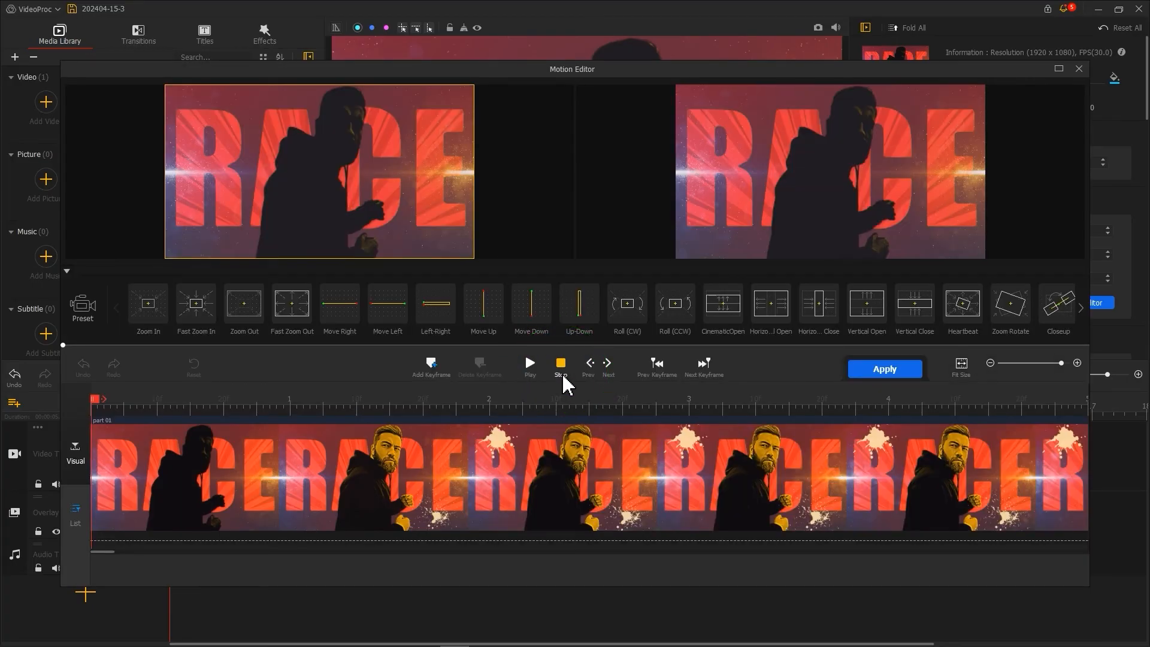
left_click(435, 367)
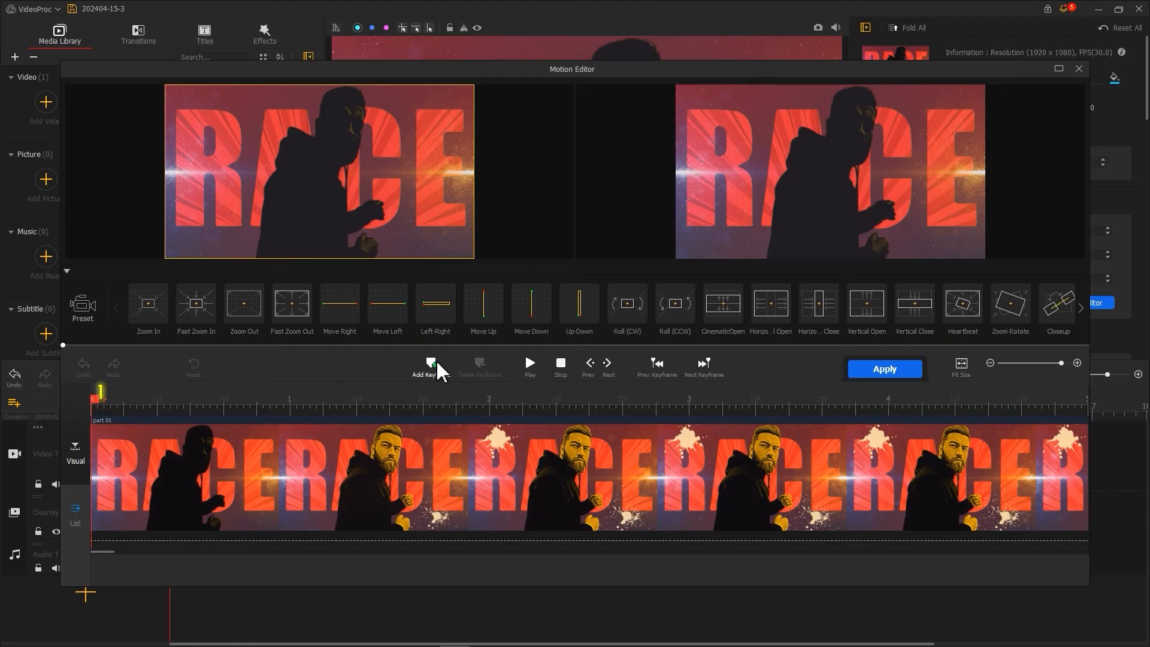
left_click_drag(331, 206, 269, 230)
left_click_drag(316, 174, 446, 90)
Step: Add a second motion keyframe at the 5-second end of the part 01 clip and shrink its centred frame to about 1504x846
left_click_drag(96, 399, 1097, 416)
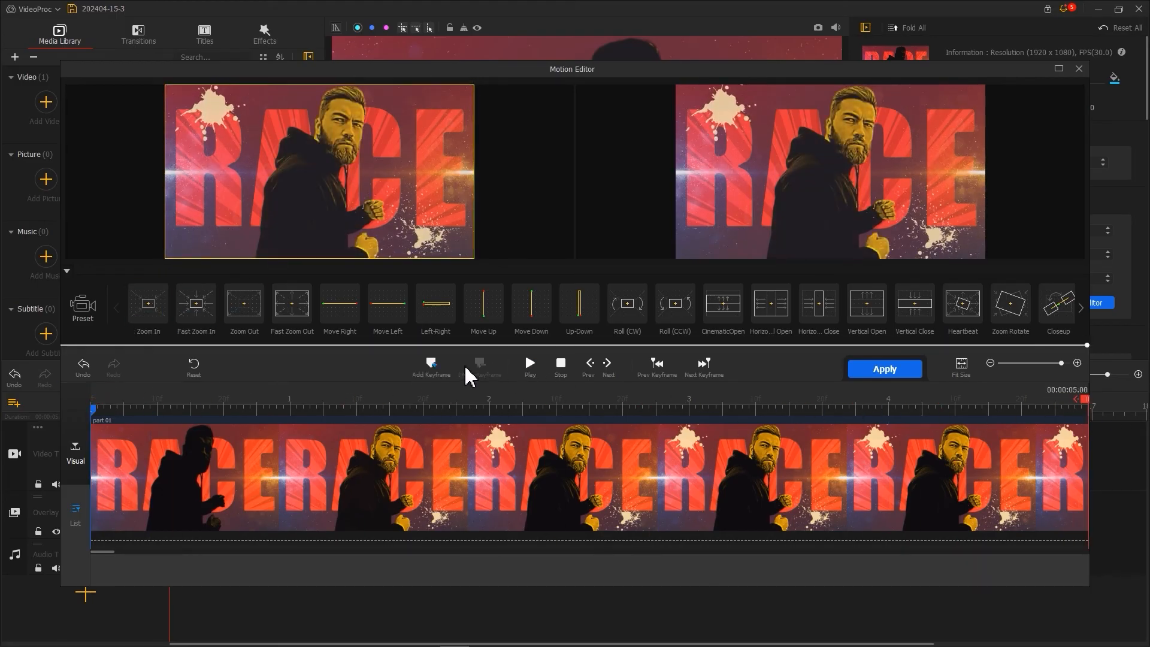
left_click(432, 365)
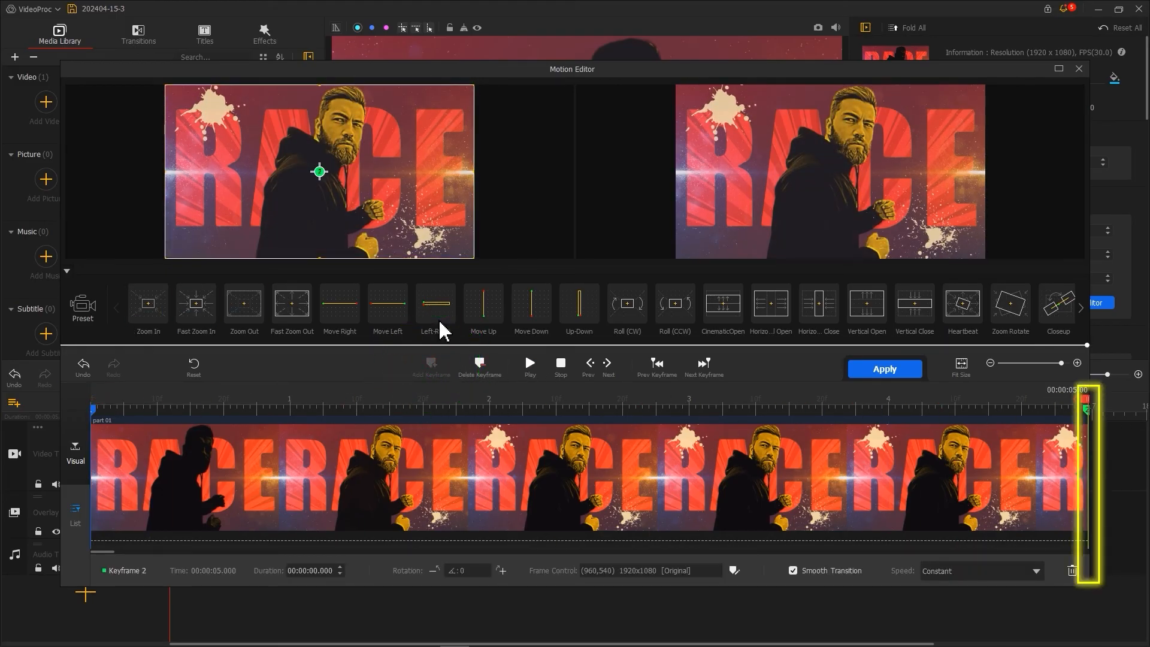
left_click_drag(473, 86, 405, 138)
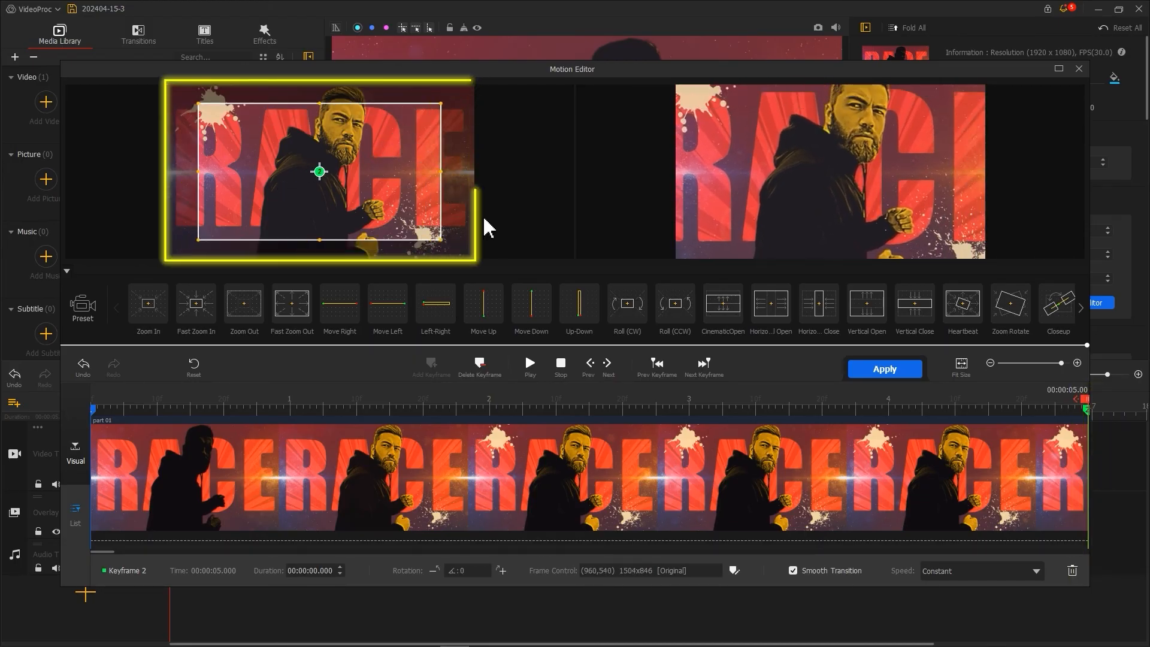
Step: Set the end keyframe's speed to Speed Up and apply the motion to the clip
left_click(985, 577)
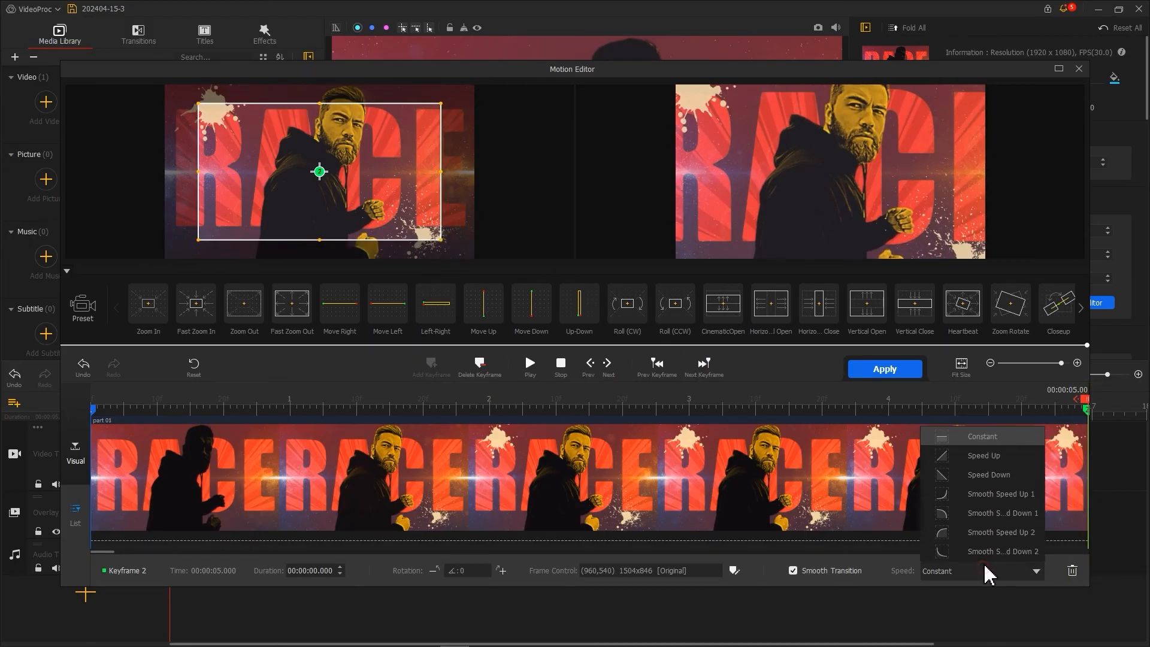
left_click(979, 465)
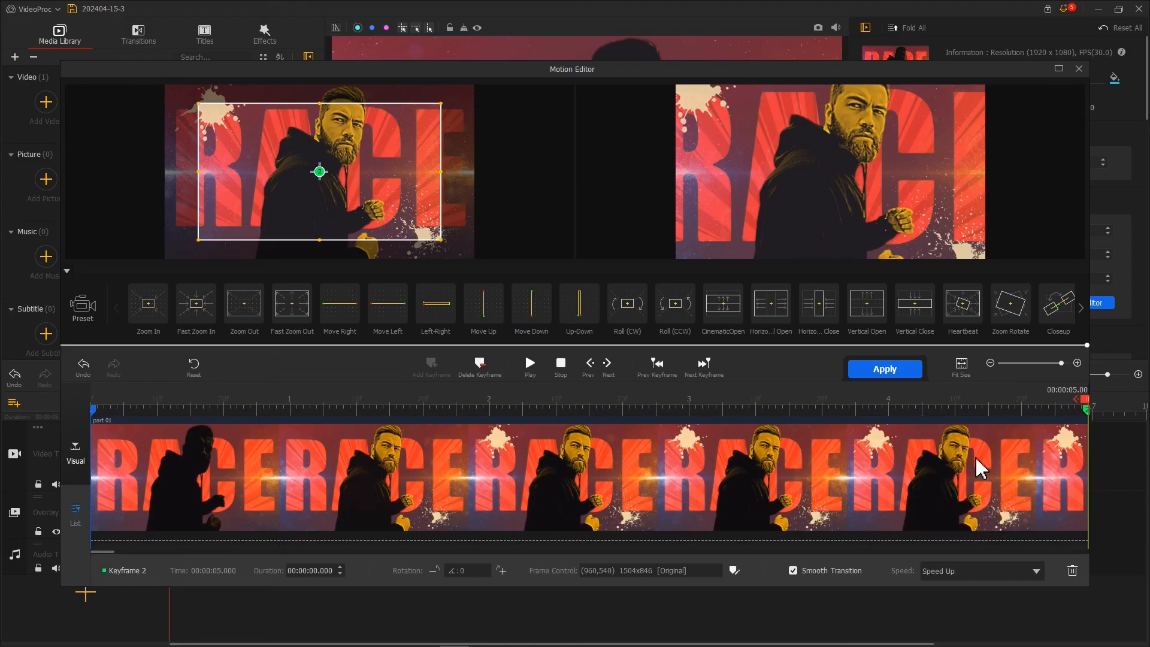
left_click(897, 370)
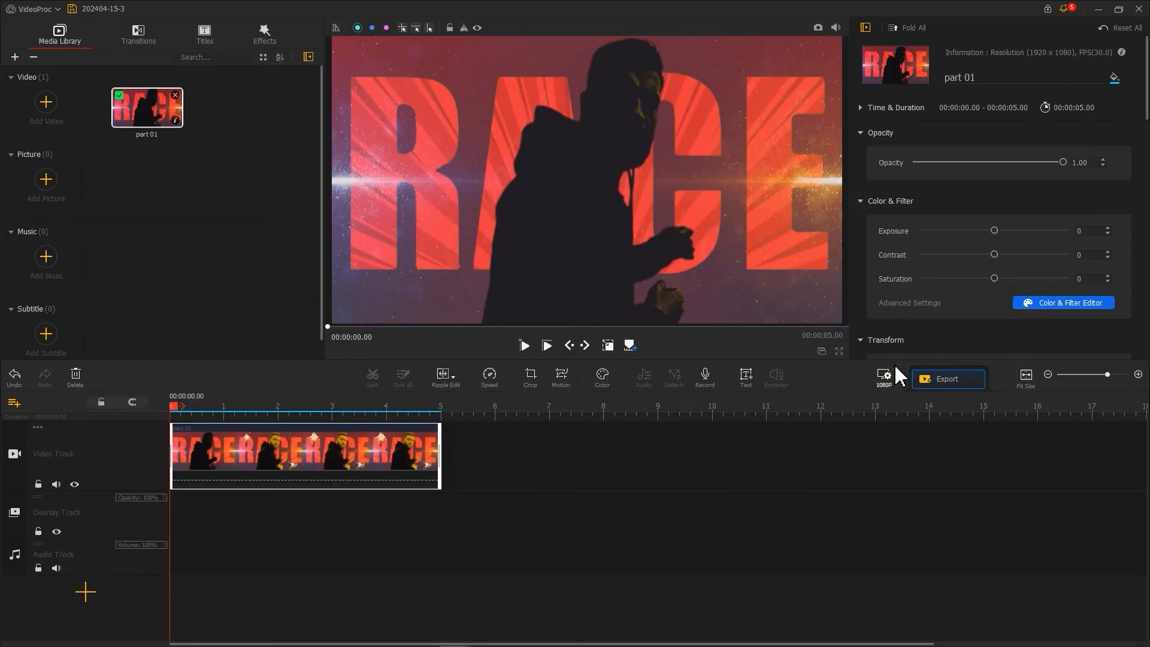
Step: Import the Grunge Effect video and place it at the start of the overlay track
left_click_drag(1072, 183, 200, 224)
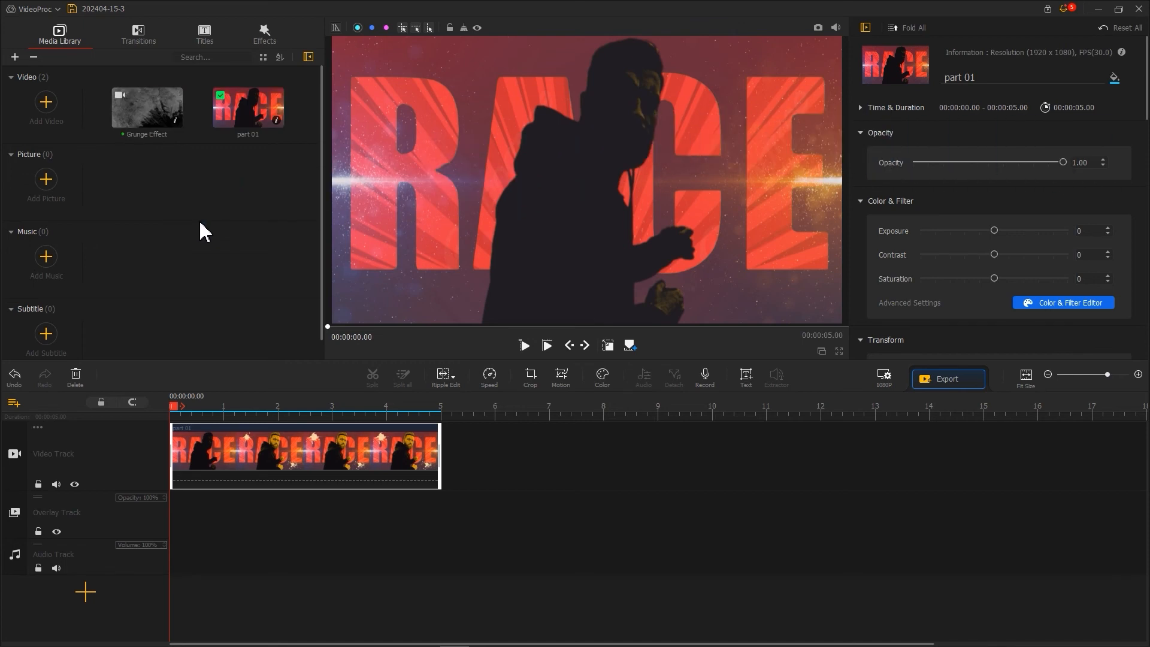
left_click_drag(158, 130, 174, 575)
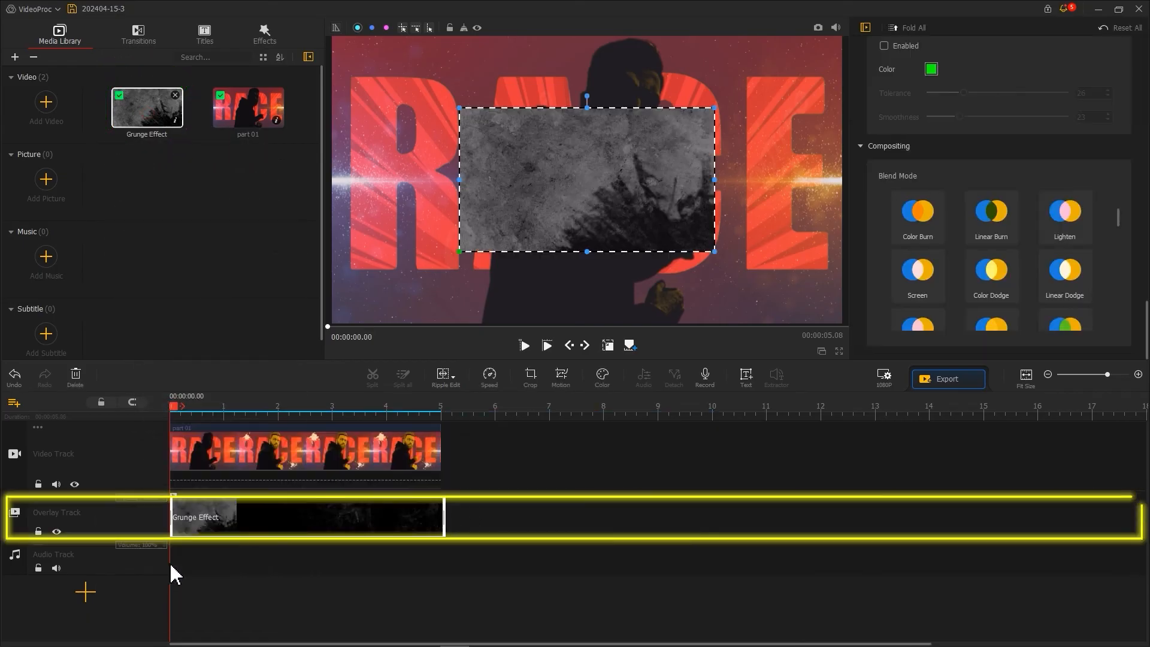
Step: Fit the Grunge Effect overlay to the screen width, set its blend mode to Screen and preview the result
scroll(873, 206, "up", 5)
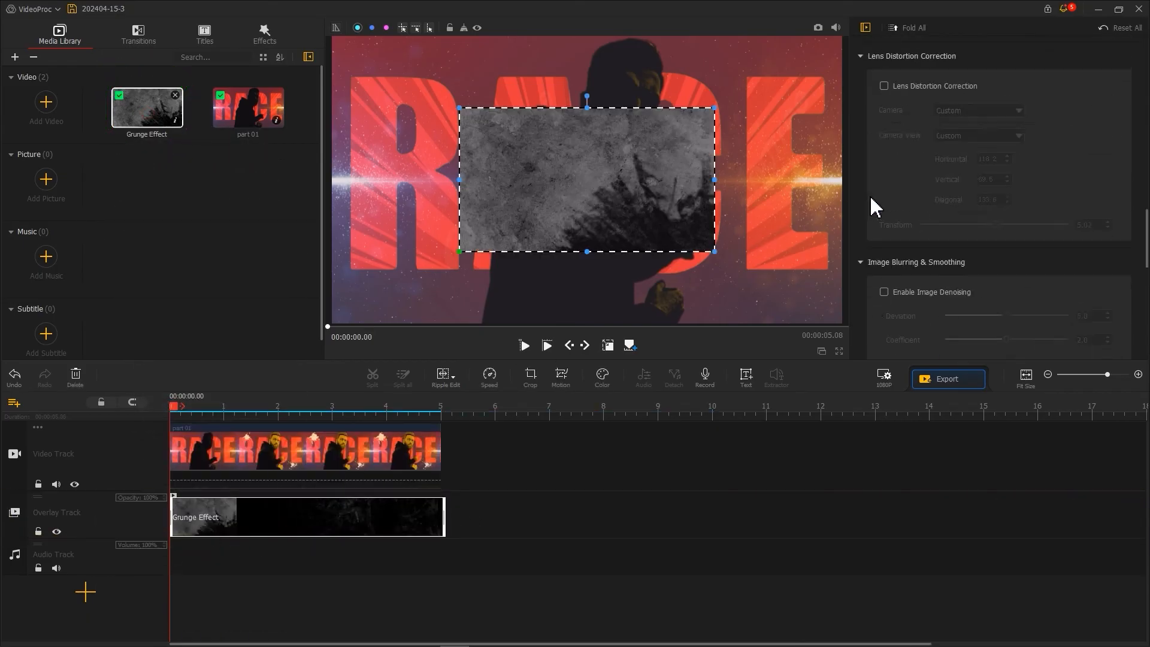
scroll(875, 206, "up", 4)
left_click(955, 295)
scroll(868, 312, "down", 10)
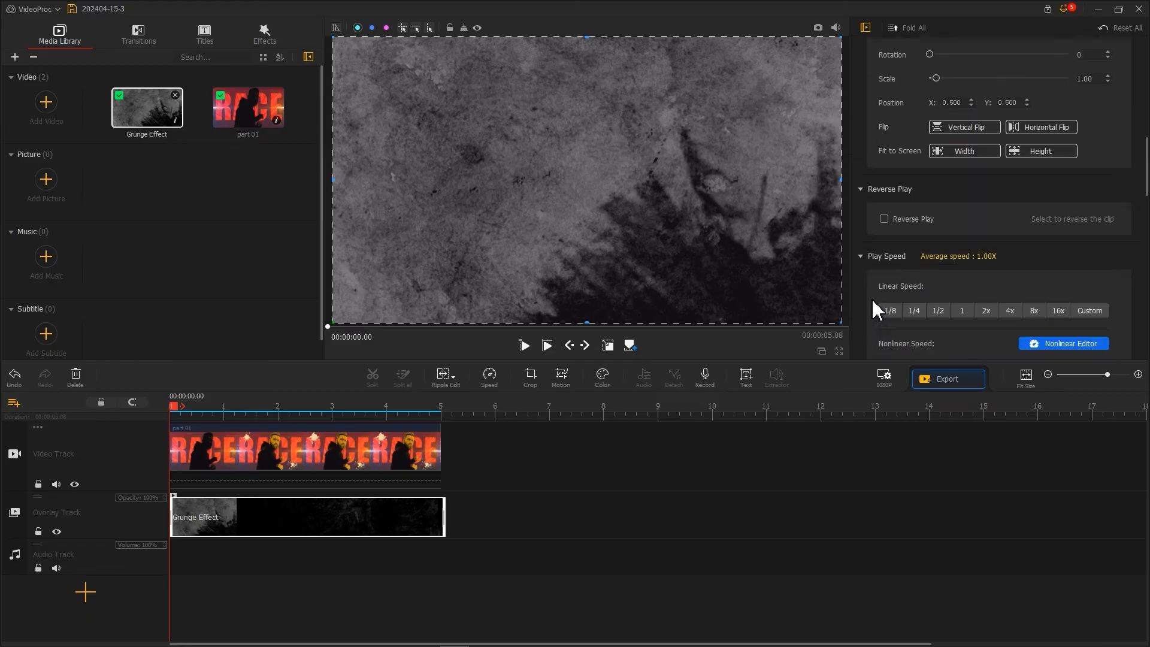
scroll(863, 321, "down", 2)
left_click(912, 279)
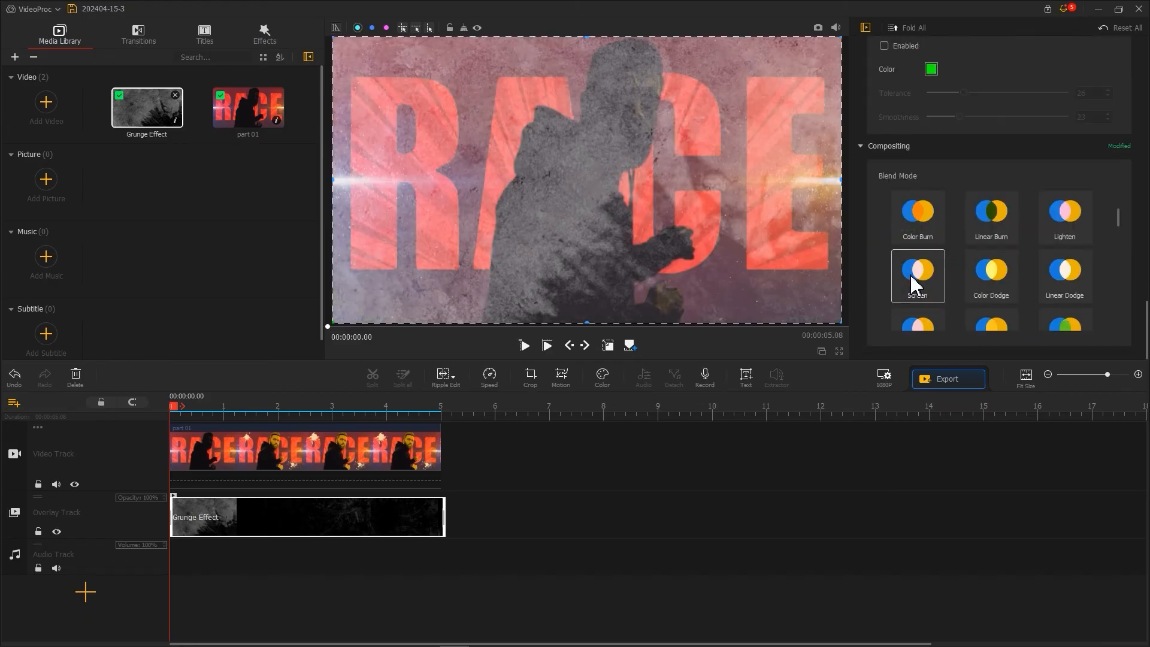
key("space")
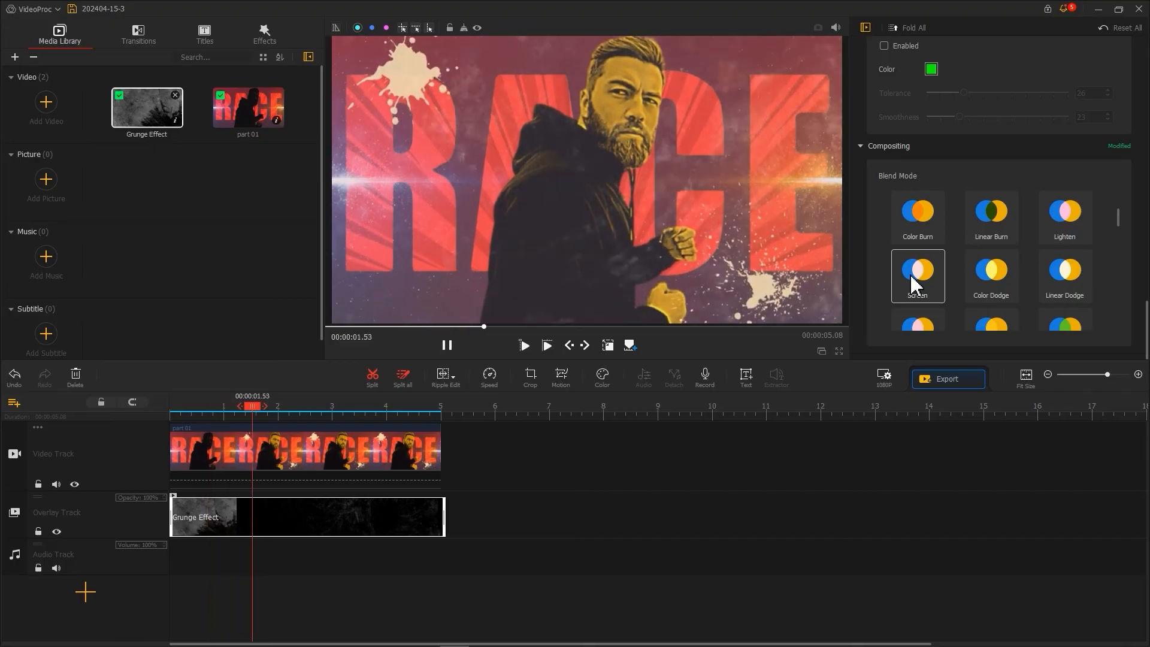